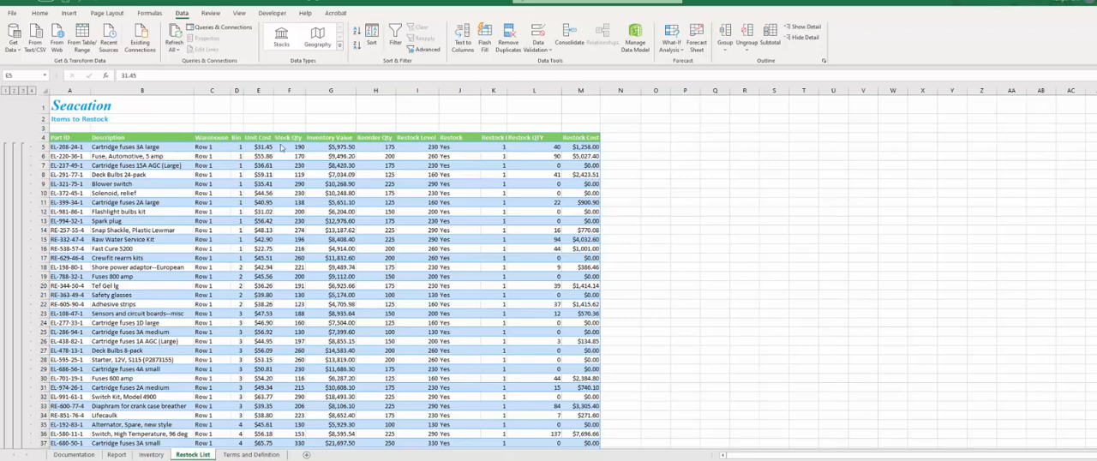
- Freeze the panes of the Restock List sheet at cell E5
click(261, 147)
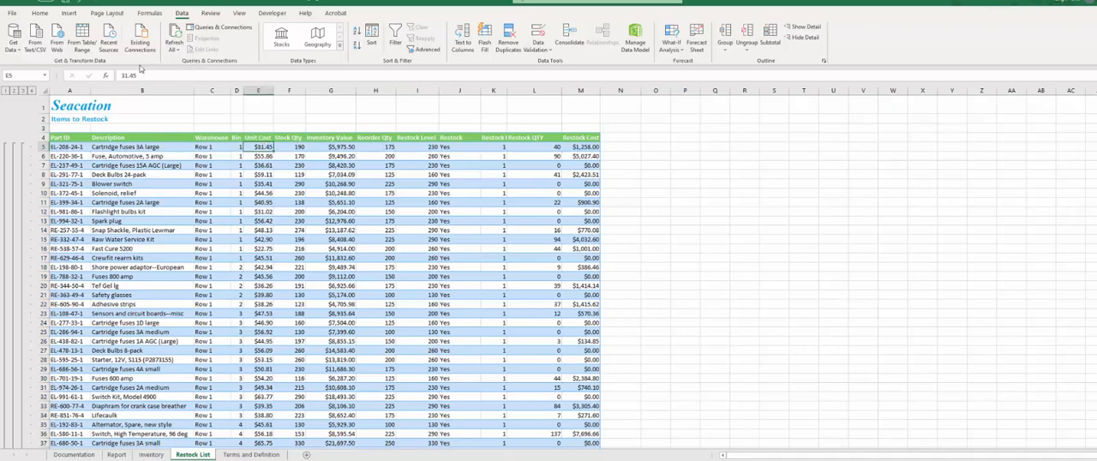
click(239, 13)
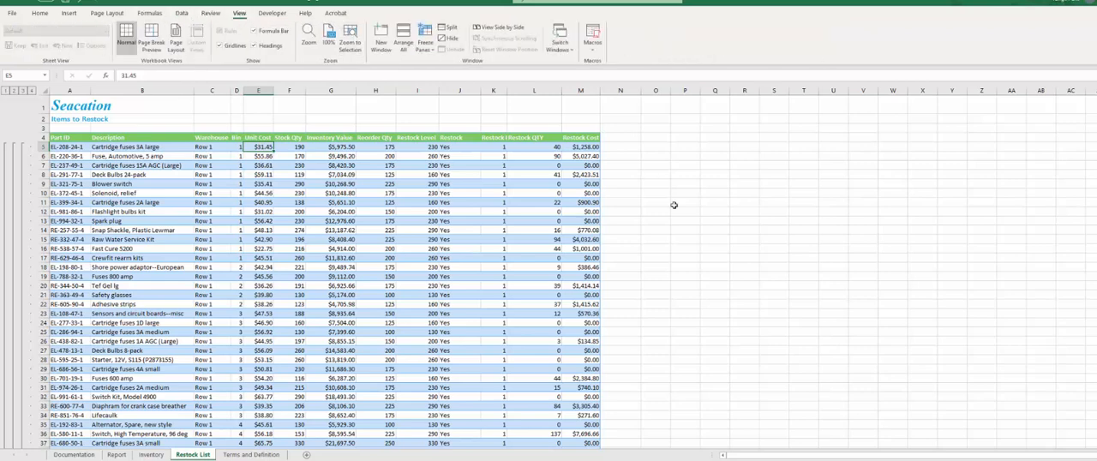
click(424, 48)
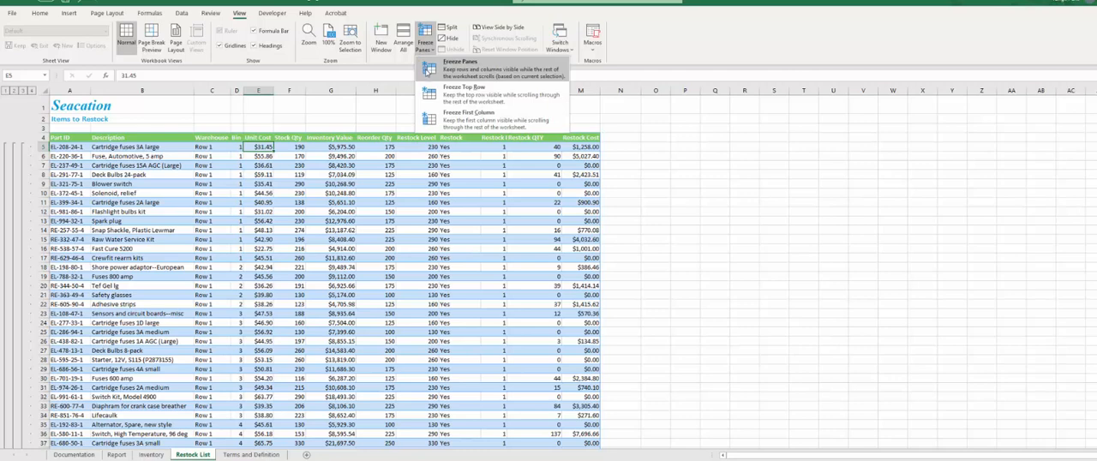
click(427, 69)
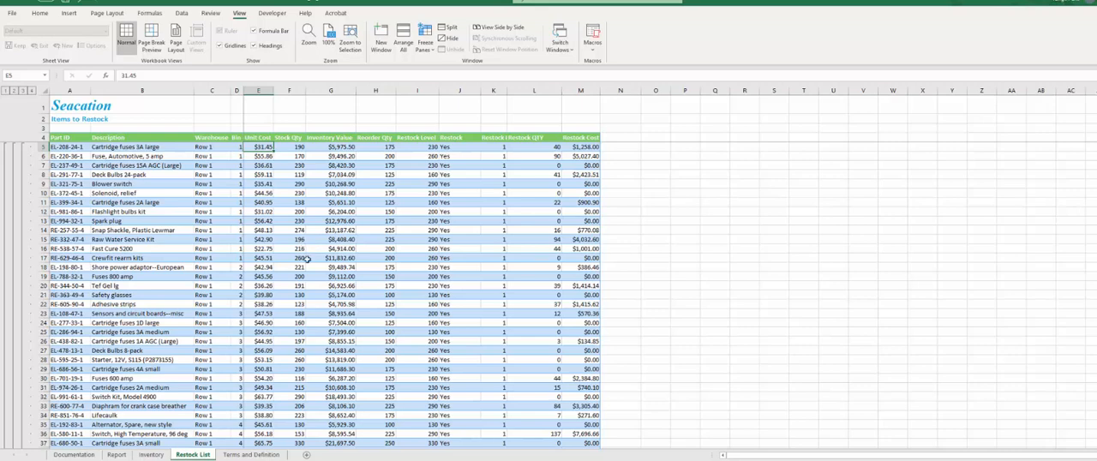
- Clear all filters and sorting from the table on the Inventory sheet
click(147, 455)
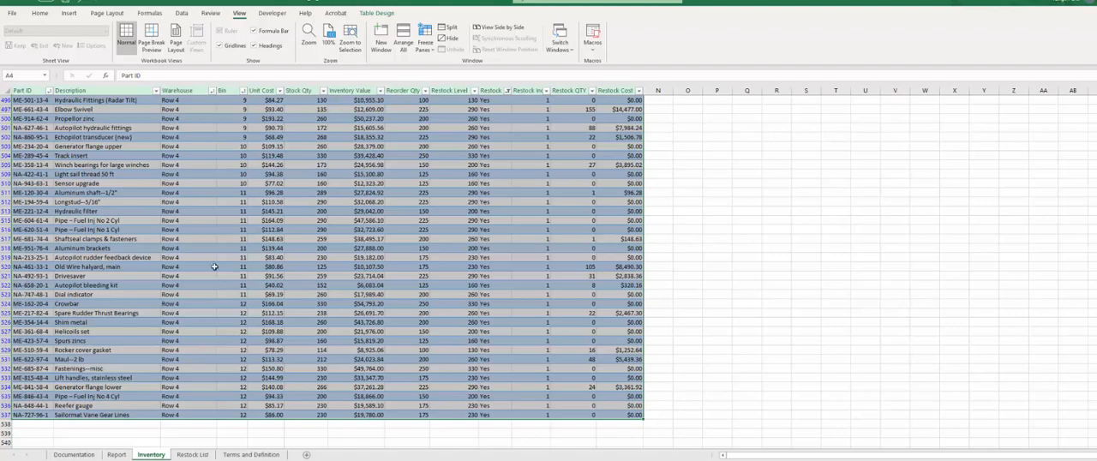
scroll(257, 193, up, 10)
scroll(245, 201, up, 10)
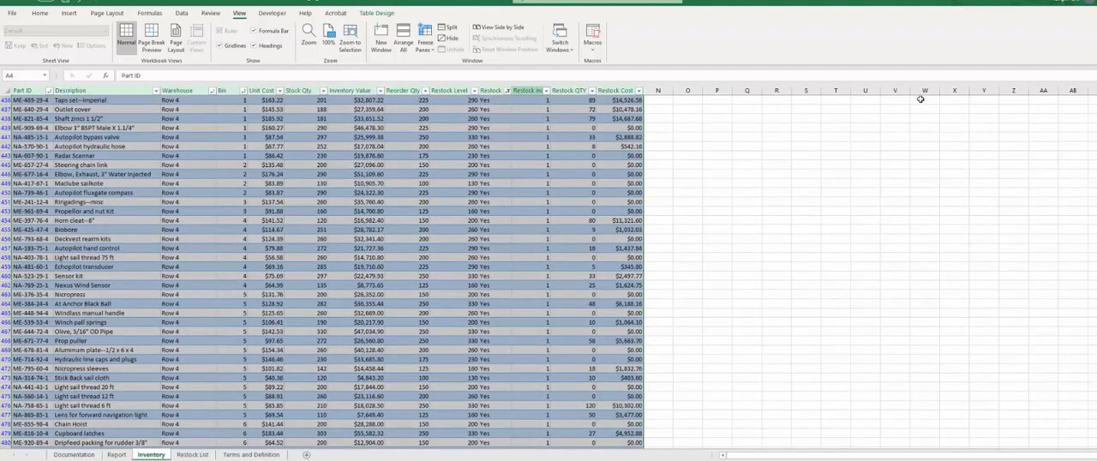
drag(1094, 368, 1095, 107)
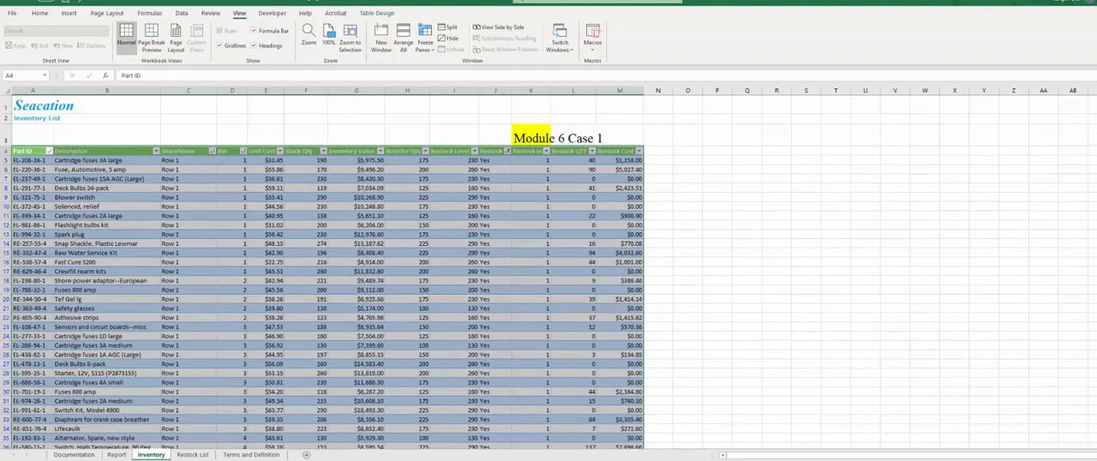
click(245, 171)
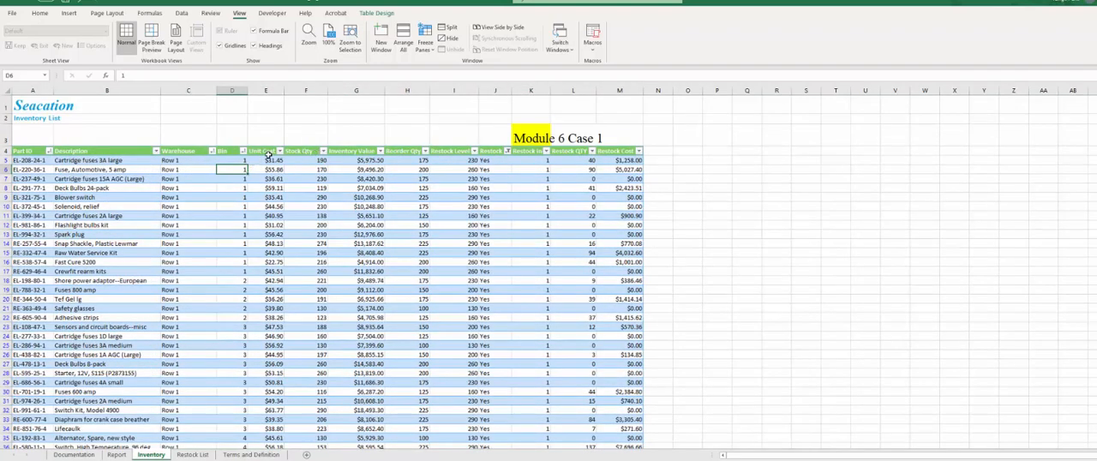
click(180, 14)
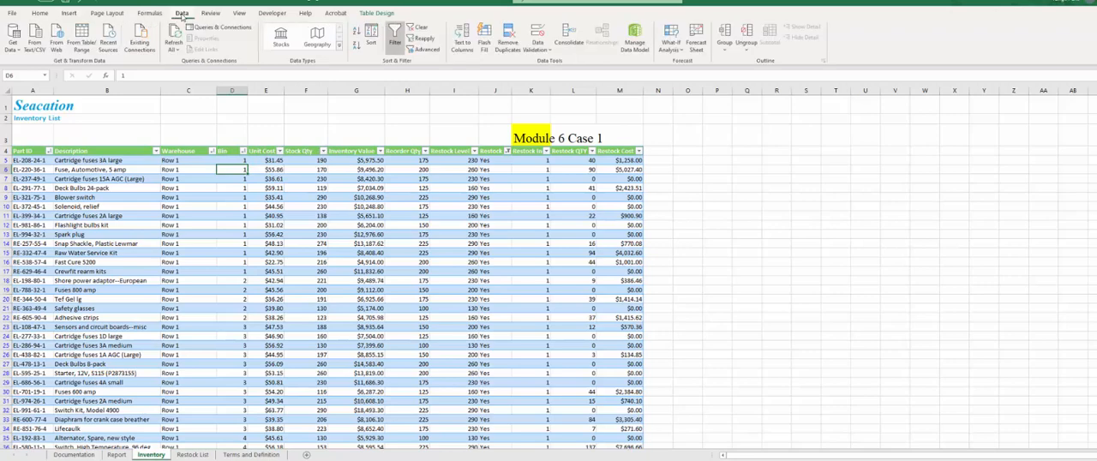
click(424, 29)
click(251, 215)
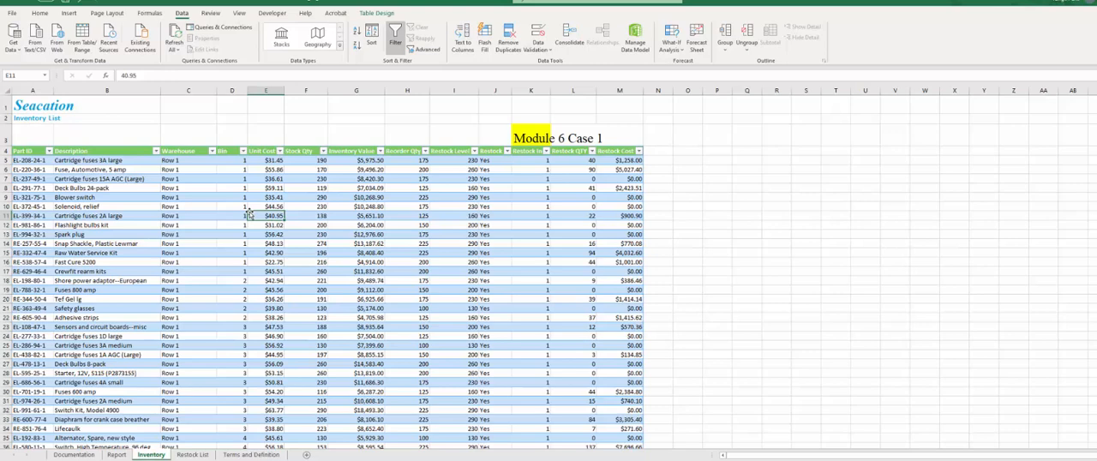
- Insert slicers for the Warehouse and Bin fields of the Inventory table
click(287, 245)
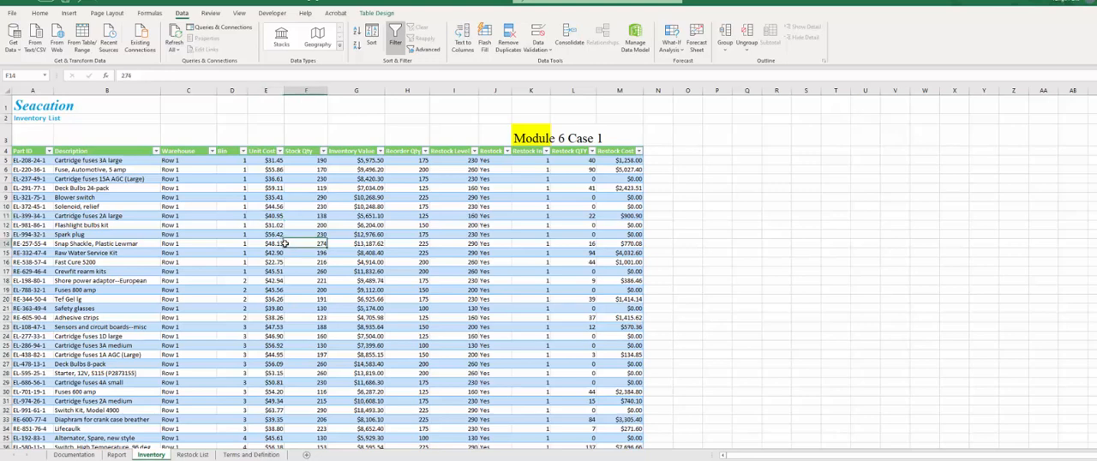
click(383, 14)
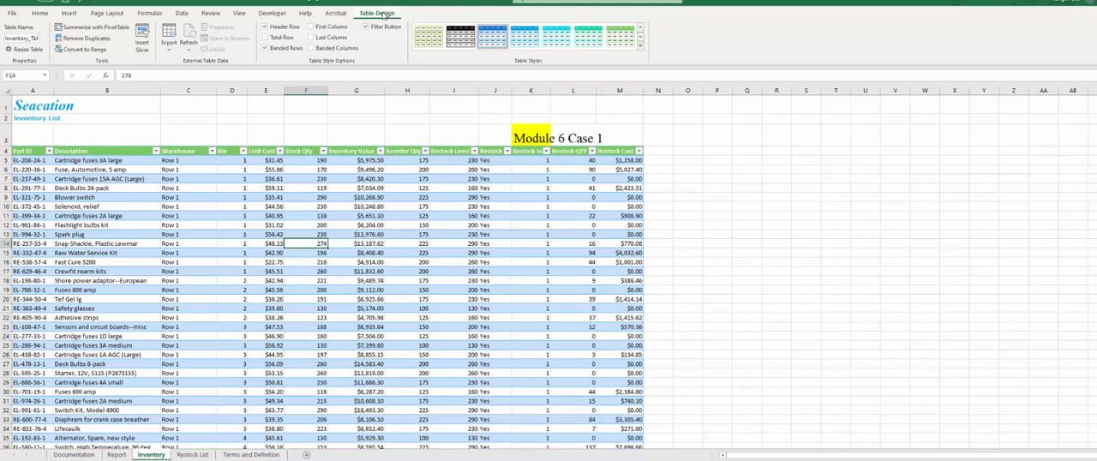
click(190, 235)
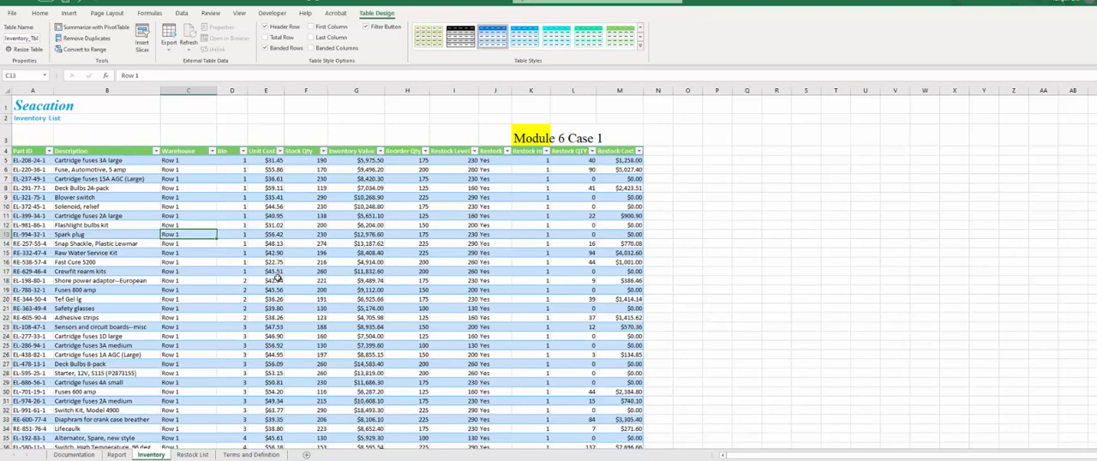
click(144, 41)
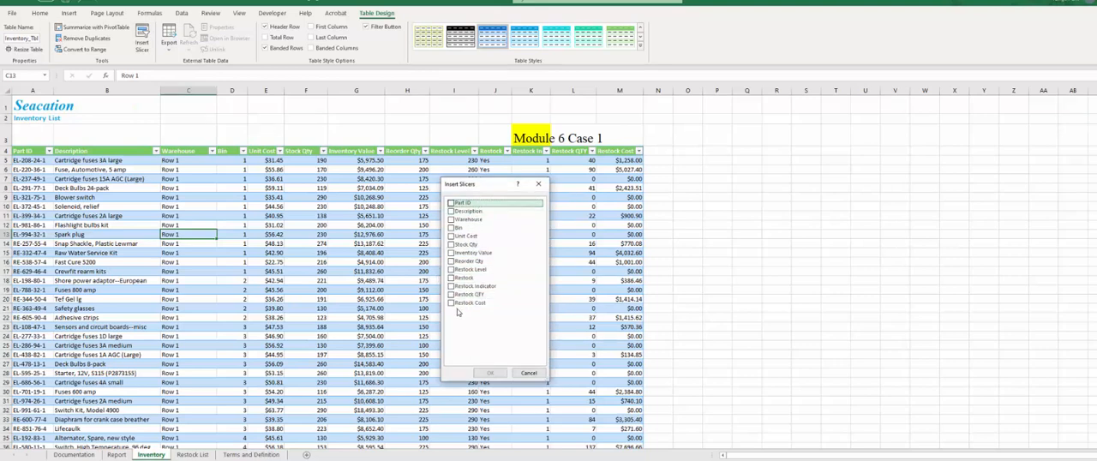
click(452, 221)
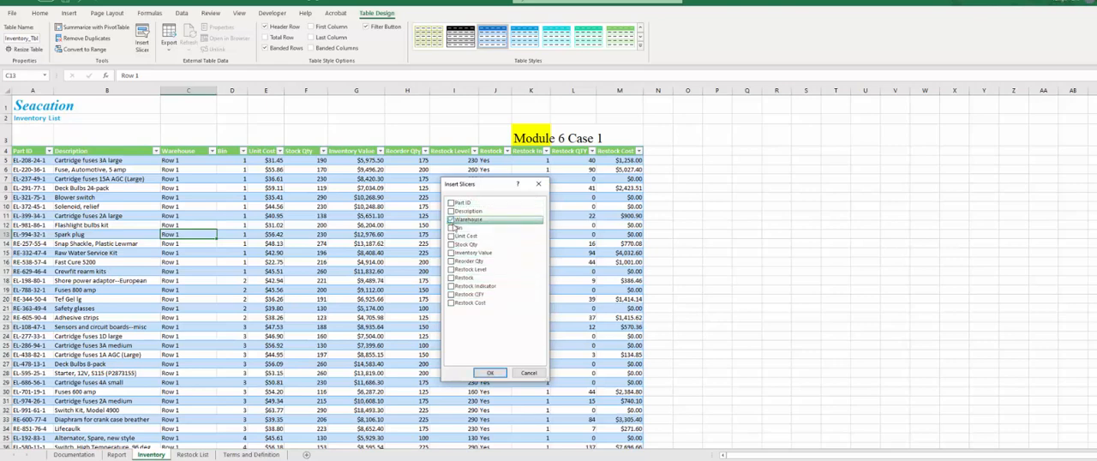
click(451, 228)
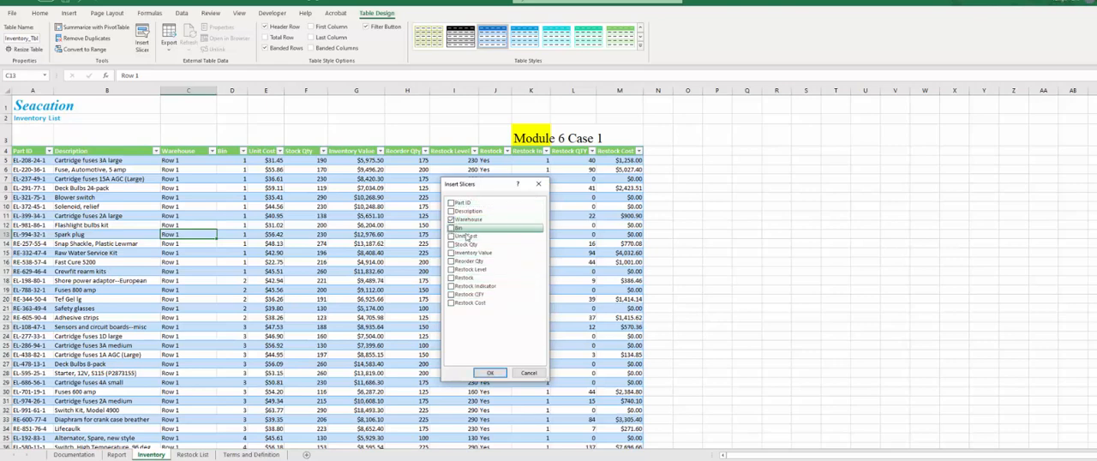
click(493, 375)
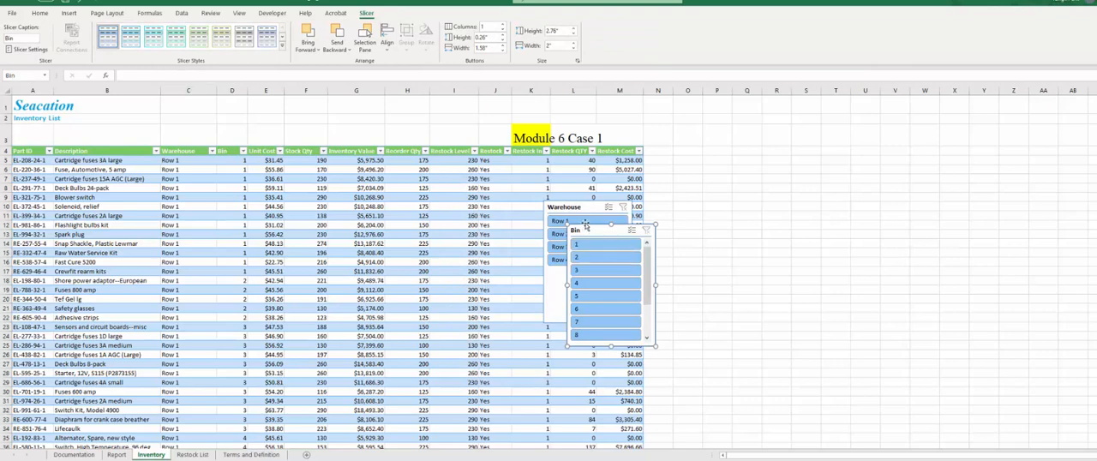
- Separate the two overlapping slicers, then cut both from the Inventory sheet and paste them into the Report sheet
drag(586, 224, 469, 211)
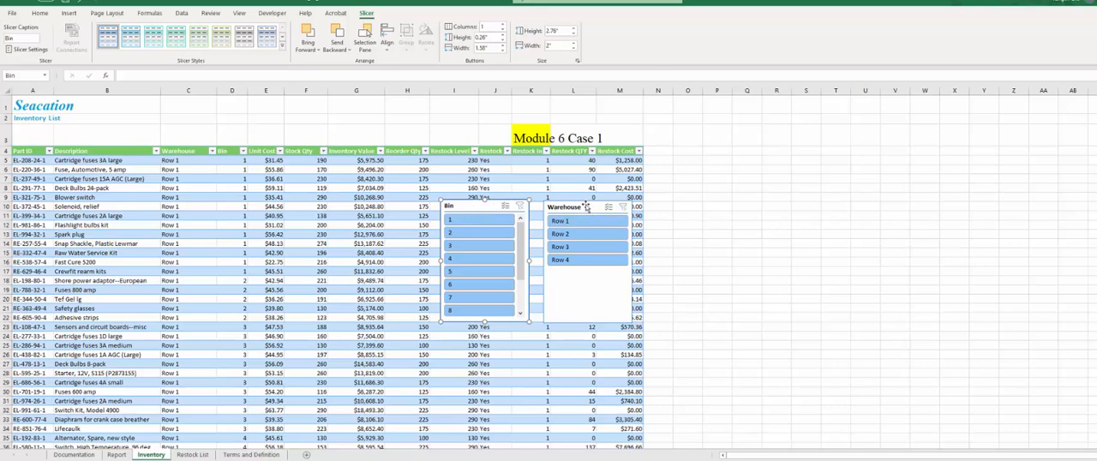
ctrl+click(575, 207)
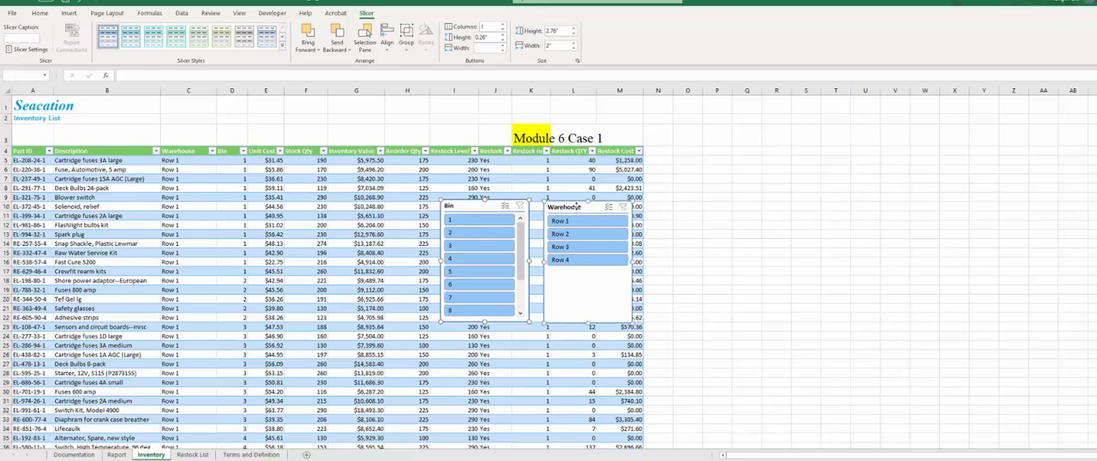
key(Delete)
click(117, 454)
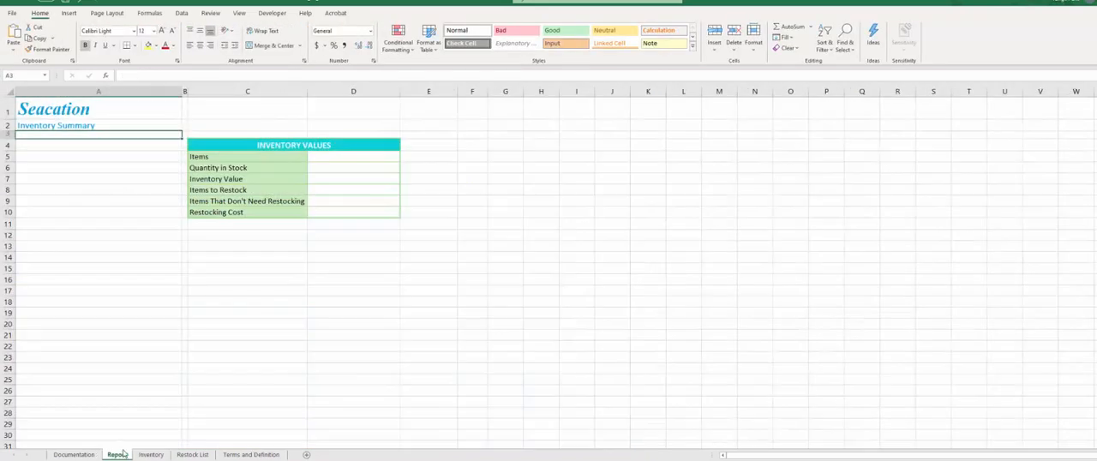
click(129, 164)
key(ctrl+v)
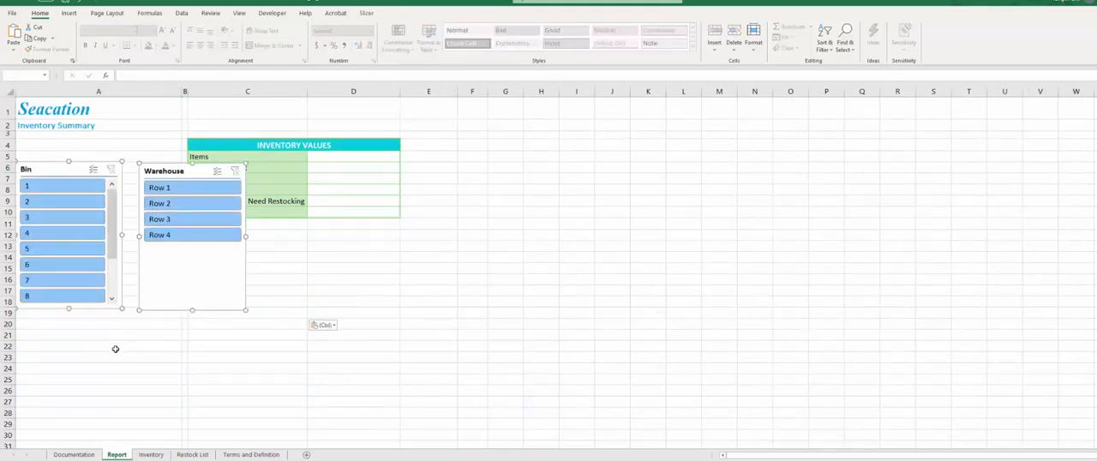
- Fit the Warehouse slicer over cells A4:A8 at about 1.04 by 3.1 inches, with the Bin slicer moved below it
click(250, 402)
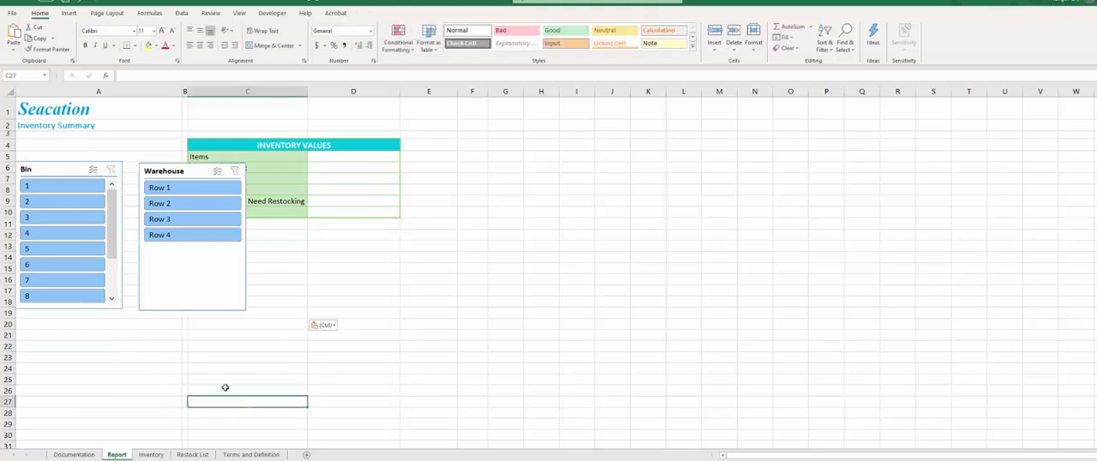
click(181, 176)
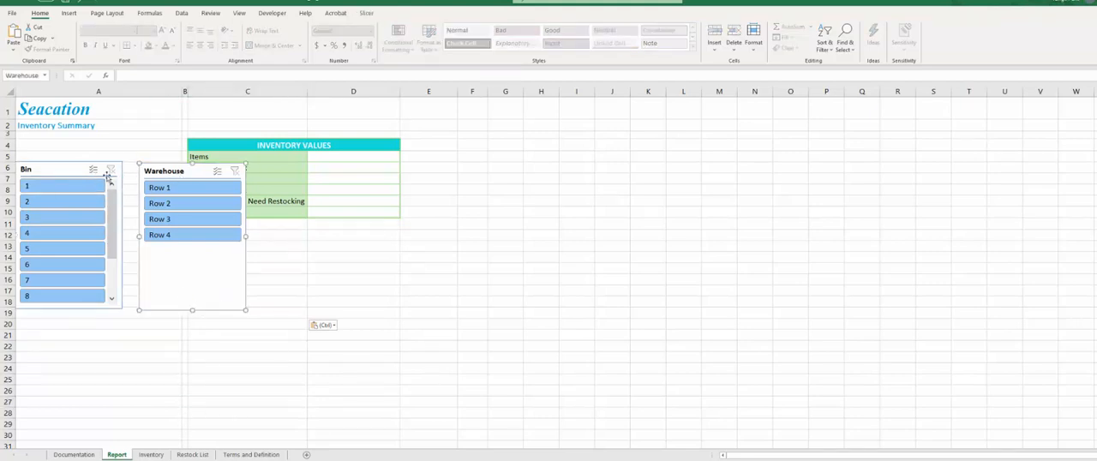
drag(60, 173, 107, 332)
drag(182, 170, 182, 174)
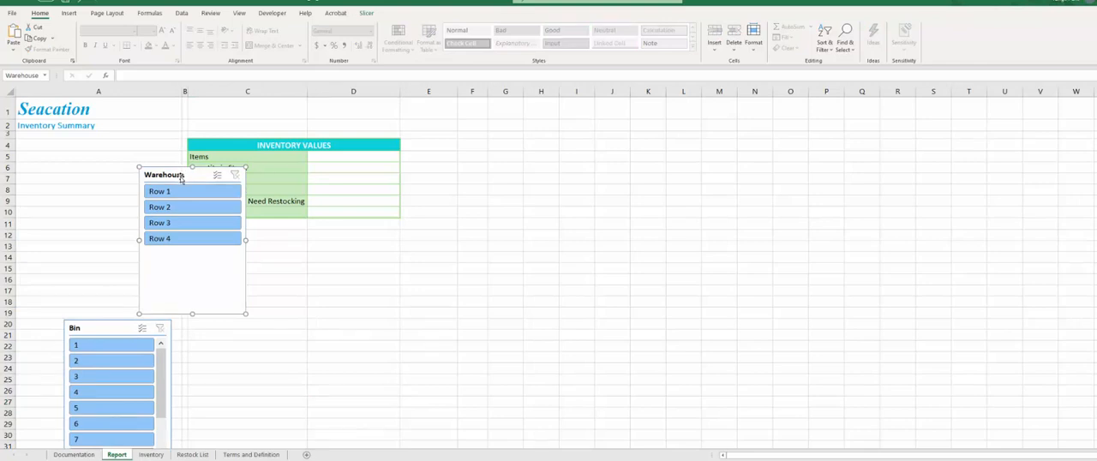
drag(180, 176, 56, 149)
drag(121, 286, 180, 195)
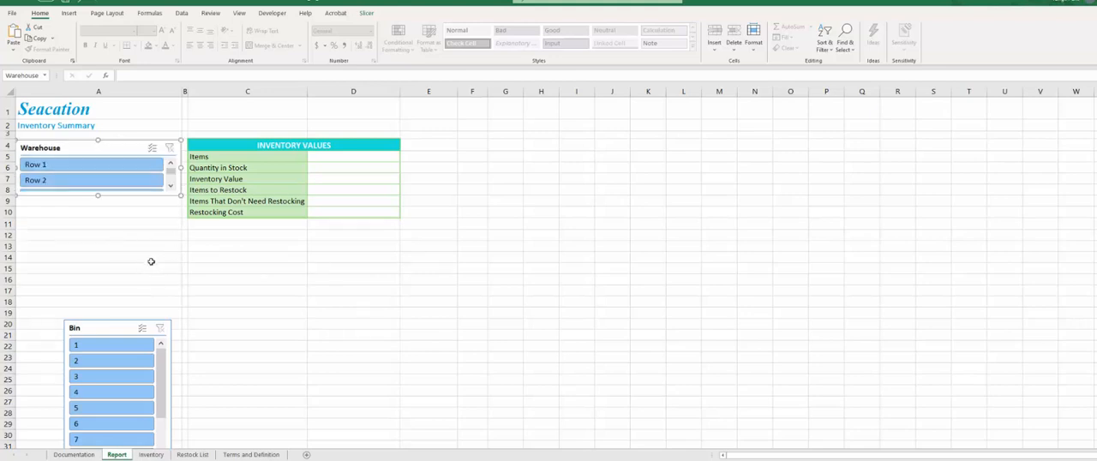
- Arrange the Warehouse slicer's buttons in 4 columns
ctrl+click(85, 166)
click(366, 13)
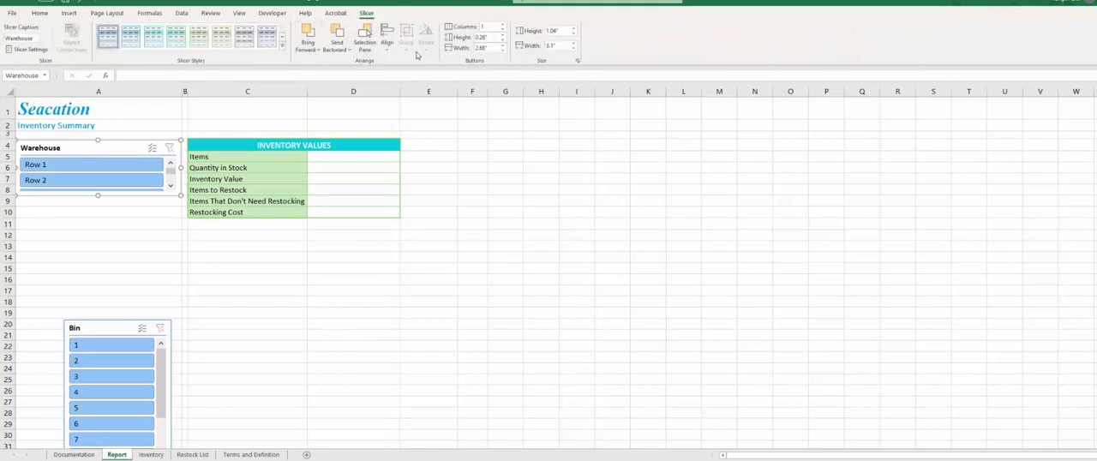
click(502, 25)
click(503, 25)
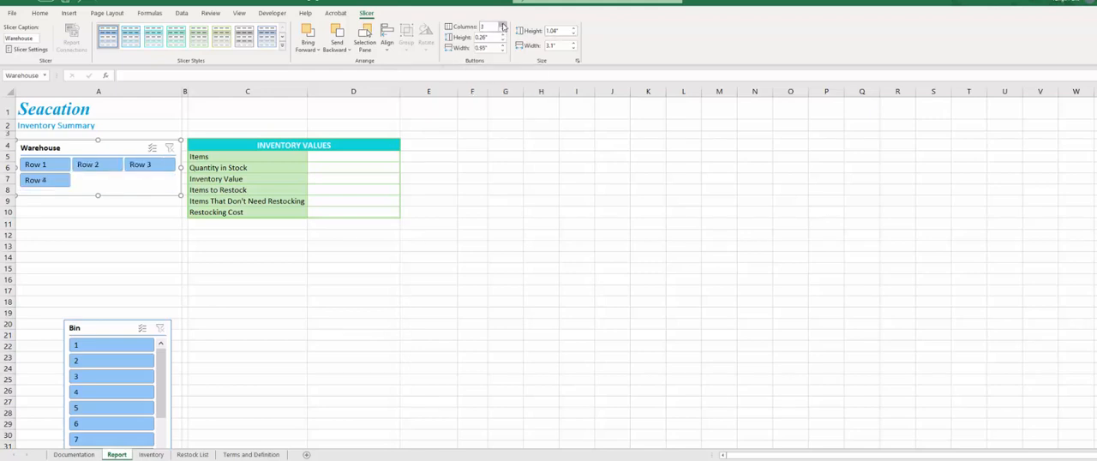
click(503, 26)
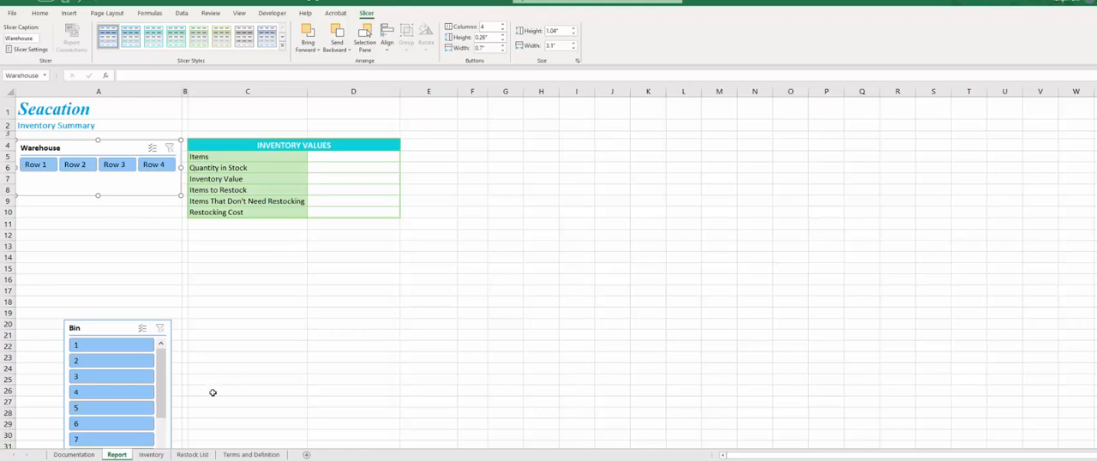
- Fit the Bin slicer over cells A9:A16 at about 1.67 by 3.08 inches and arrange its buttons in 3 columns
click(117, 329)
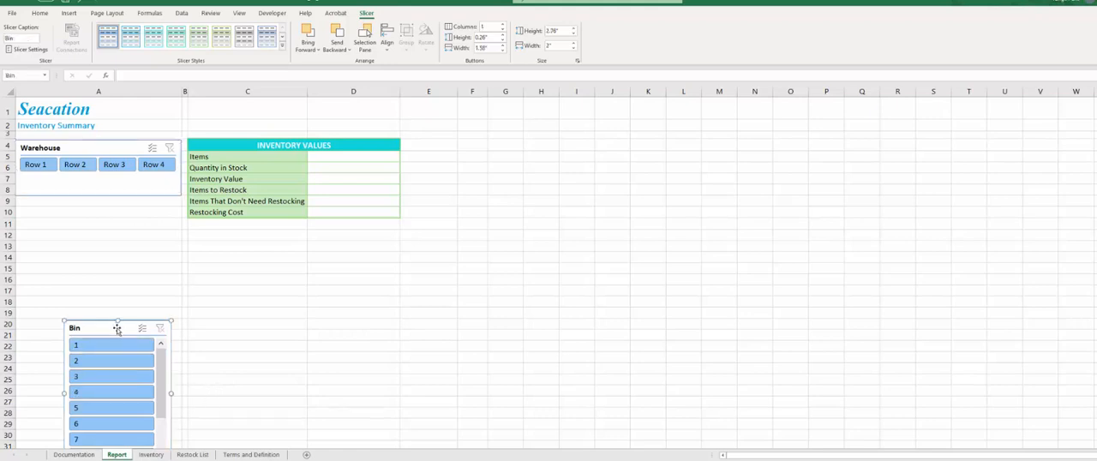
drag(116, 329, 70, 205)
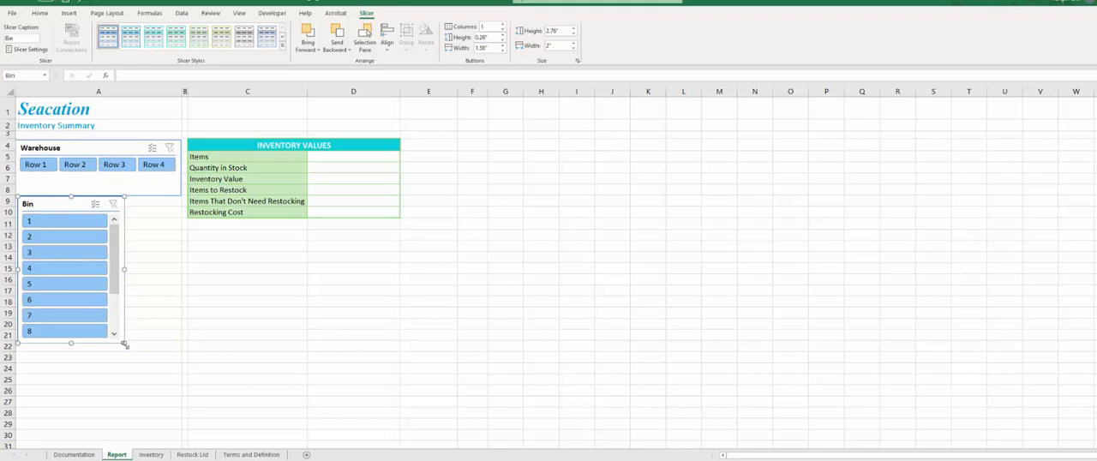
drag(125, 344, 181, 285)
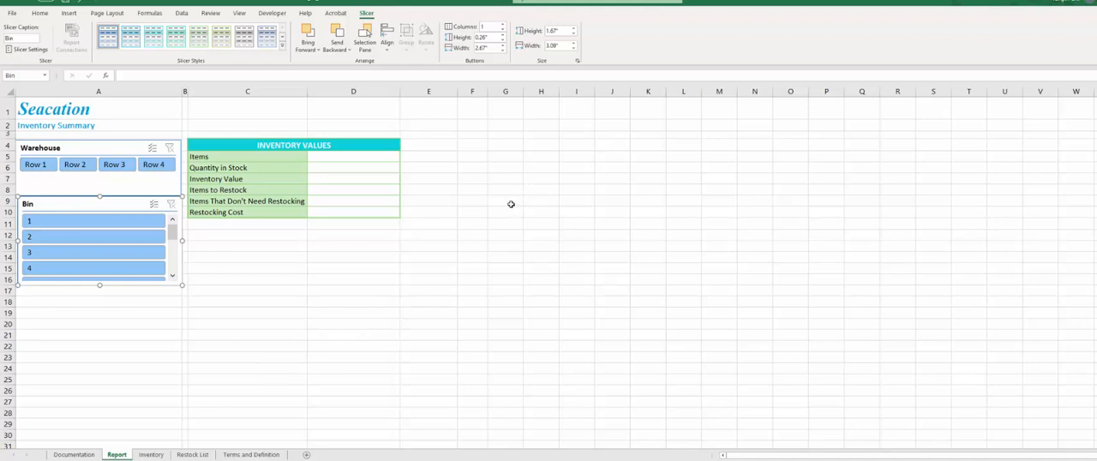
click(503, 25)
click(502, 25)
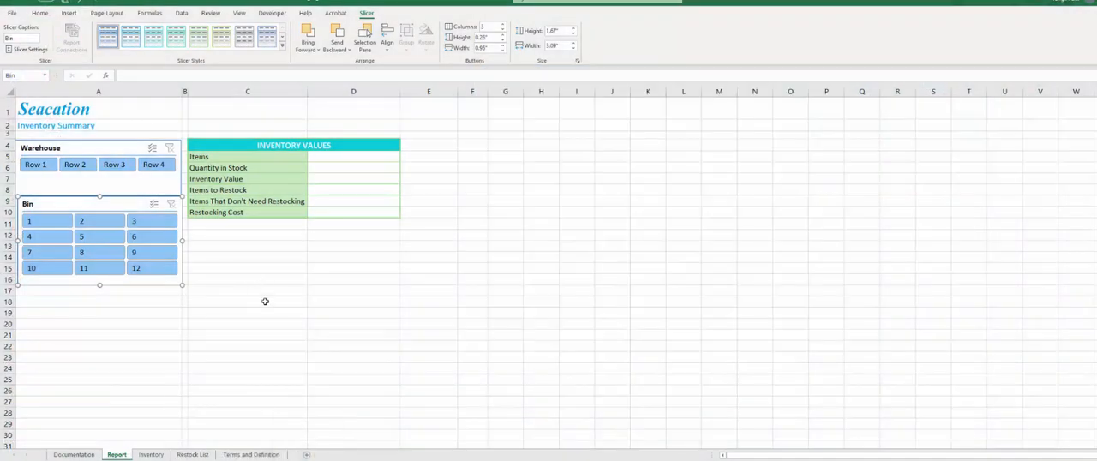
- Examine the empty Inventory Values cells D5:D10 and the first record's fields in the Inventory sheet's table
click(337, 159)
drag(337, 164, 340, 210)
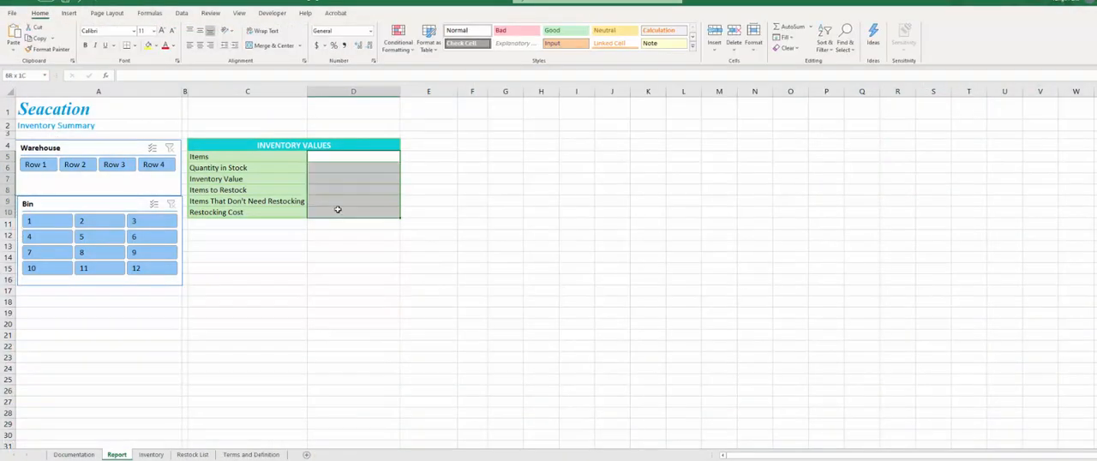
click(346, 156)
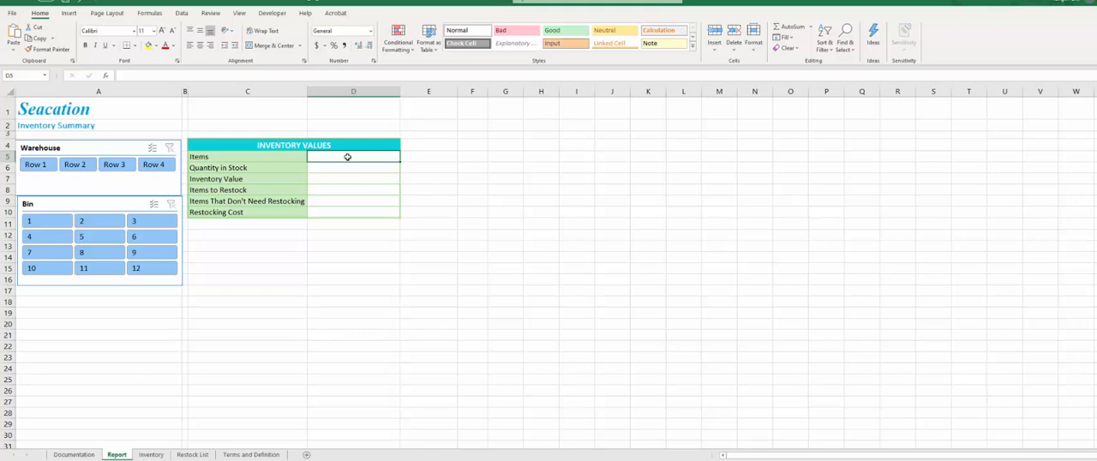
click(151, 454)
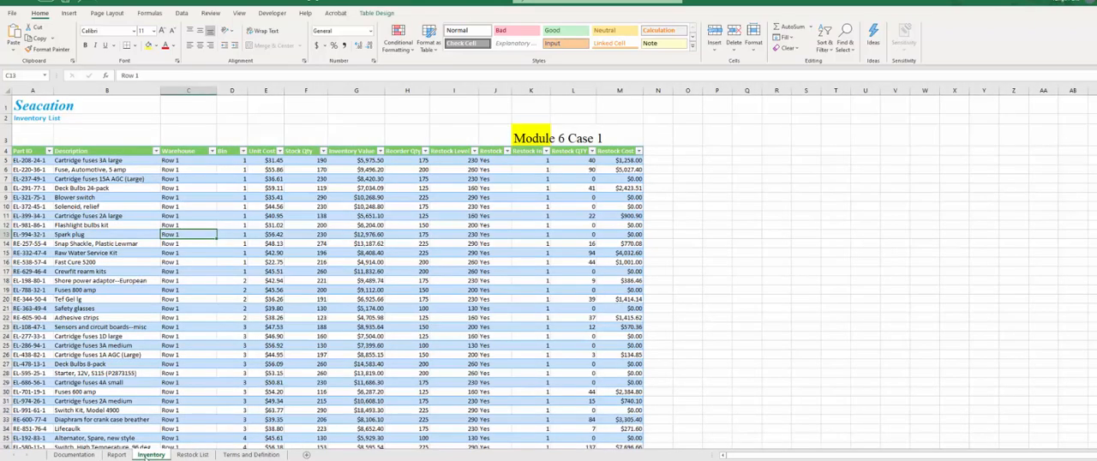
click(32, 160)
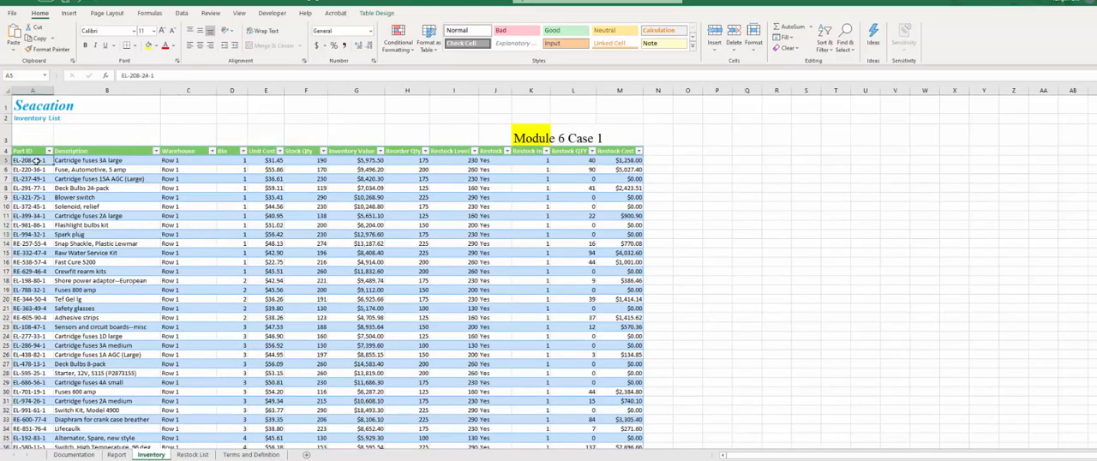
drag(32, 160, 629, 161)
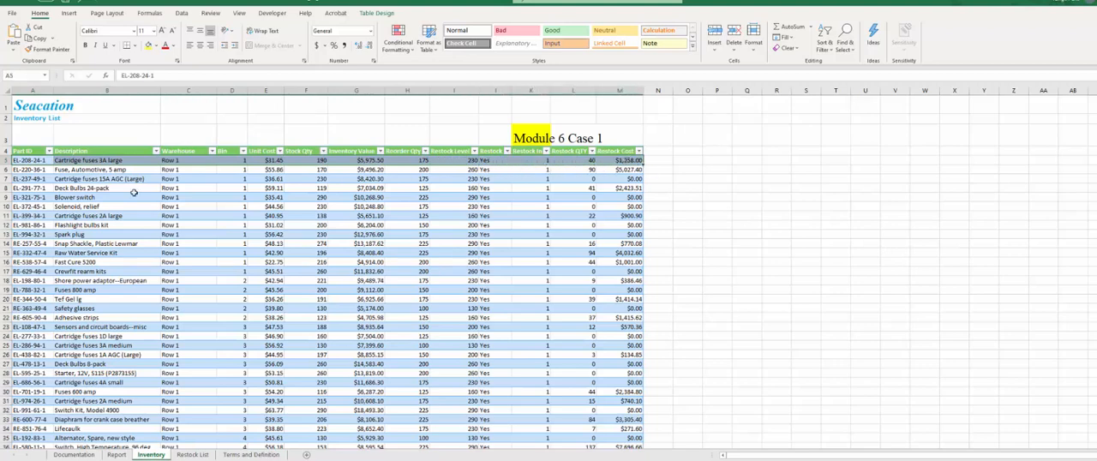
click(77, 195)
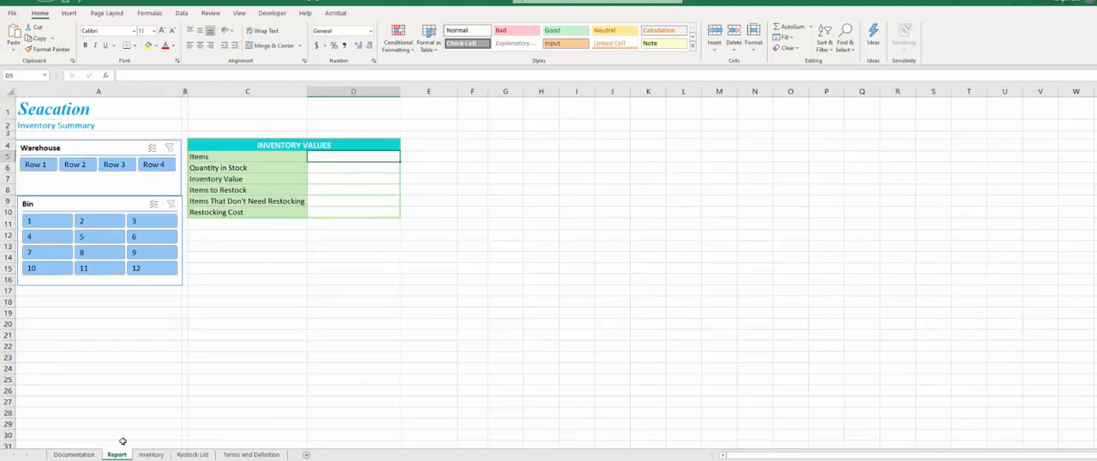
- Count the items in Report cell D5 with the formula =SUBTOTAL(3,Inventory_Tbl[Part ID])
click(117, 454)
text(=subtotal)
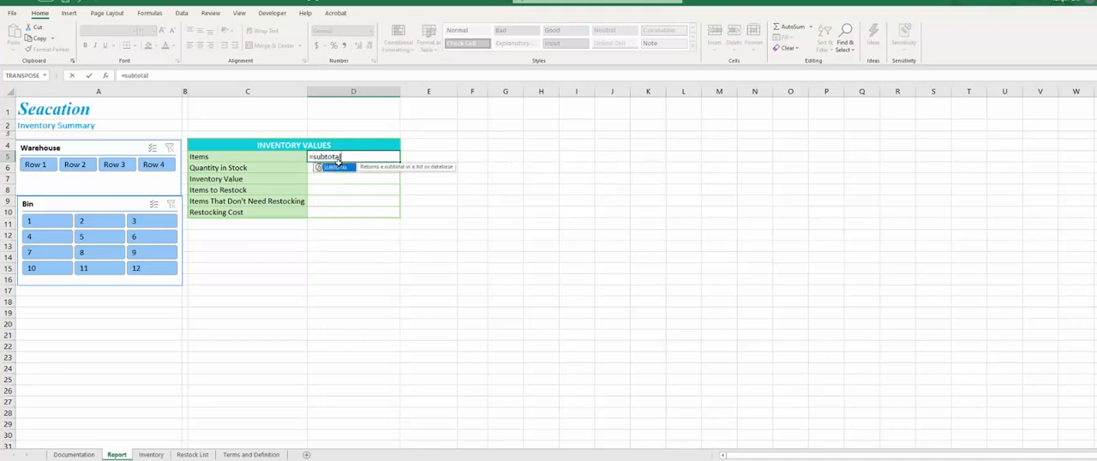
double_click(336, 168)
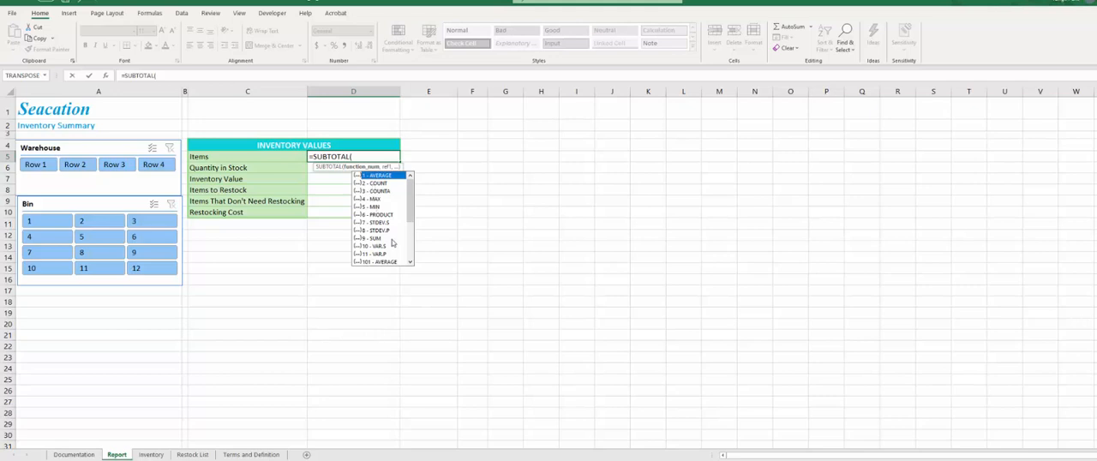
double_click(379, 191)
key(Return)
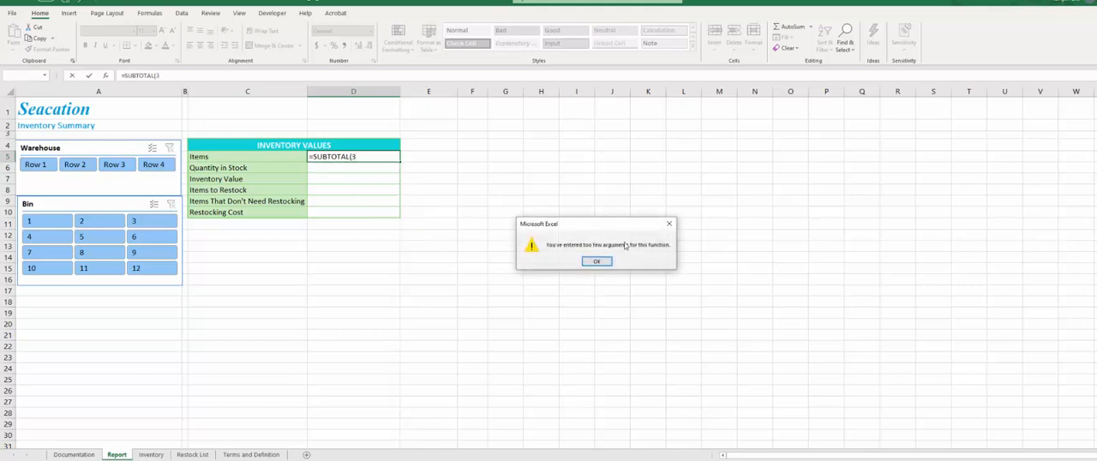
click(595, 260)
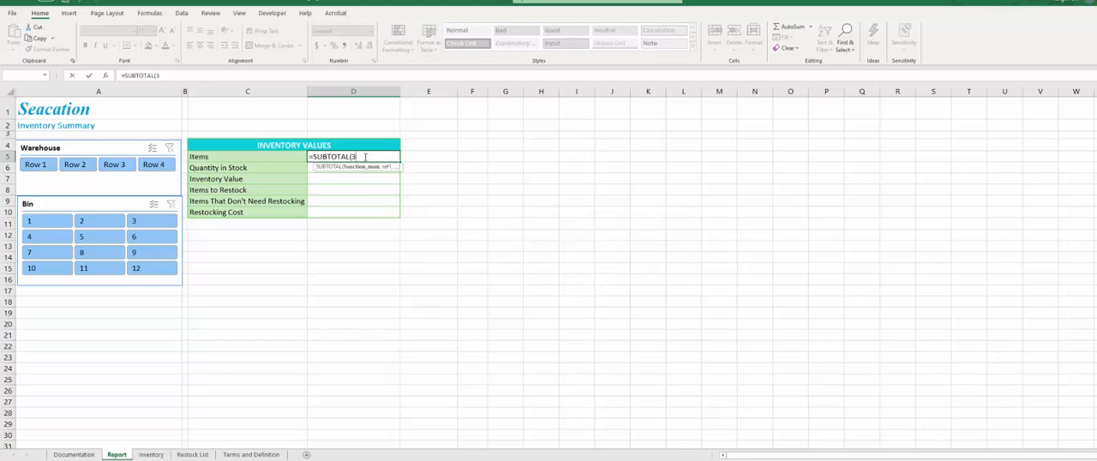
text(,)
click(150, 454)
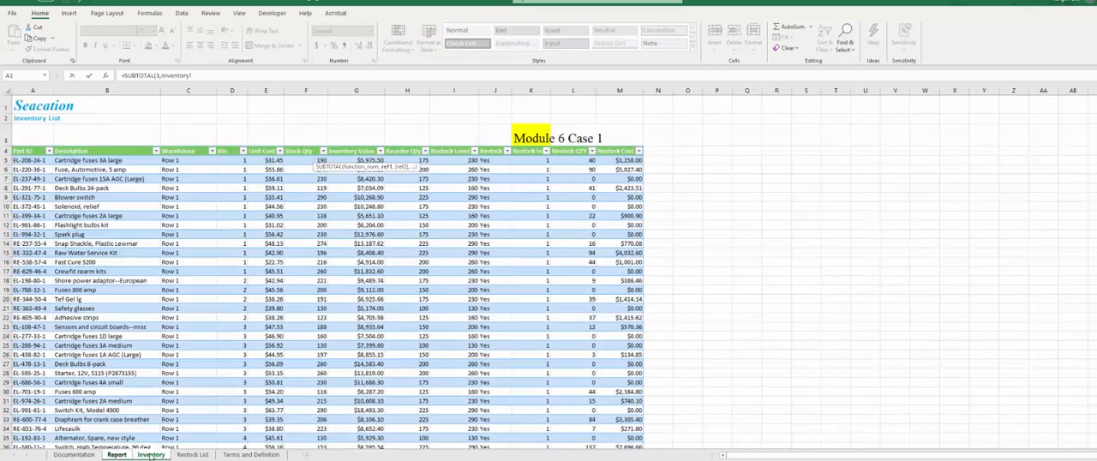
click(45, 75)
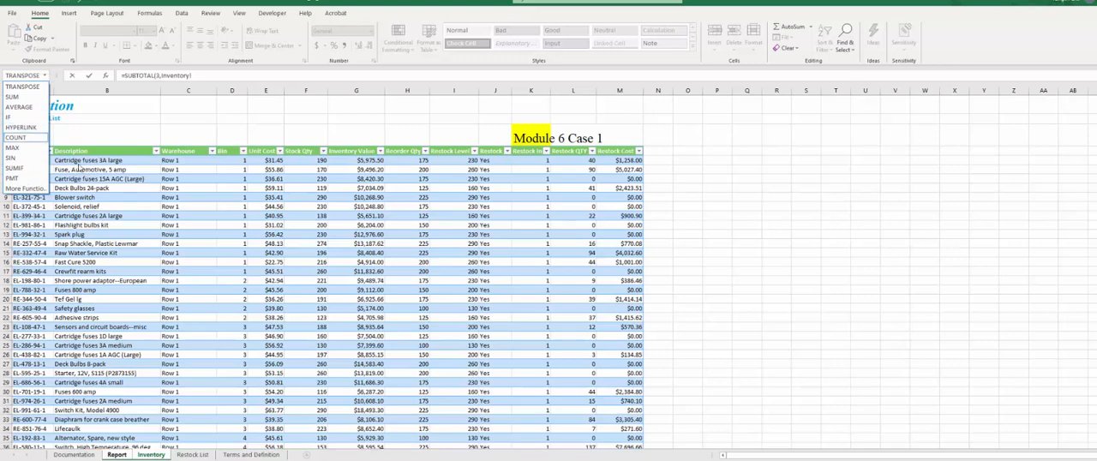
click(52, 160)
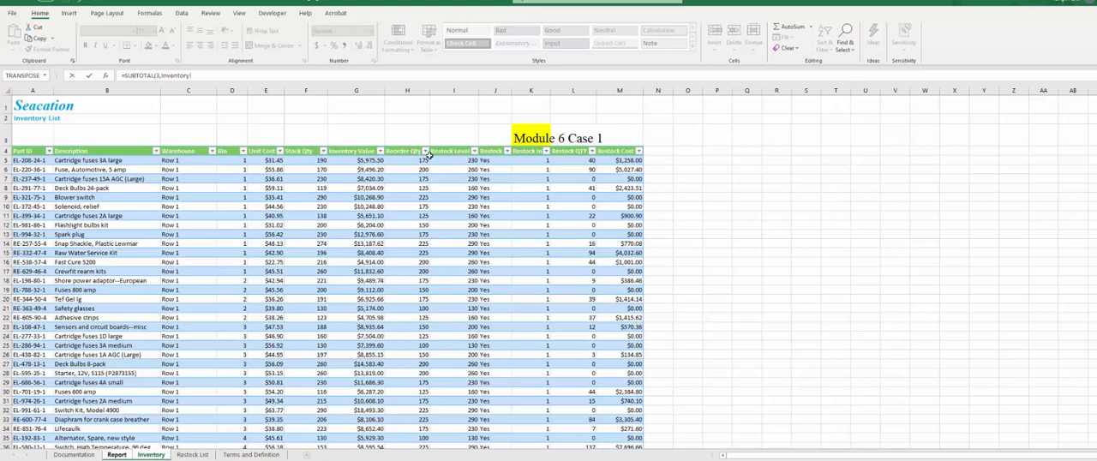
click(28, 151)
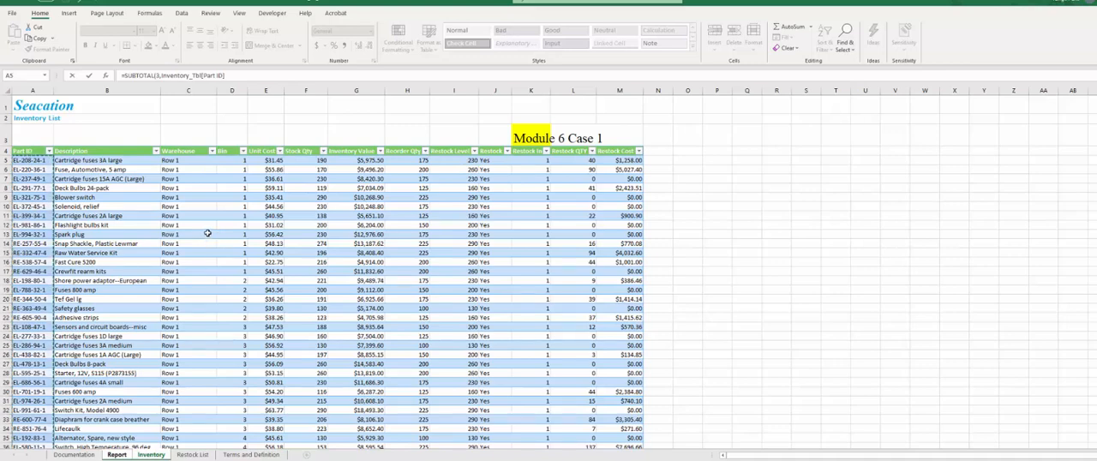
key(ctrl+Page_Up)
click(363, 152)
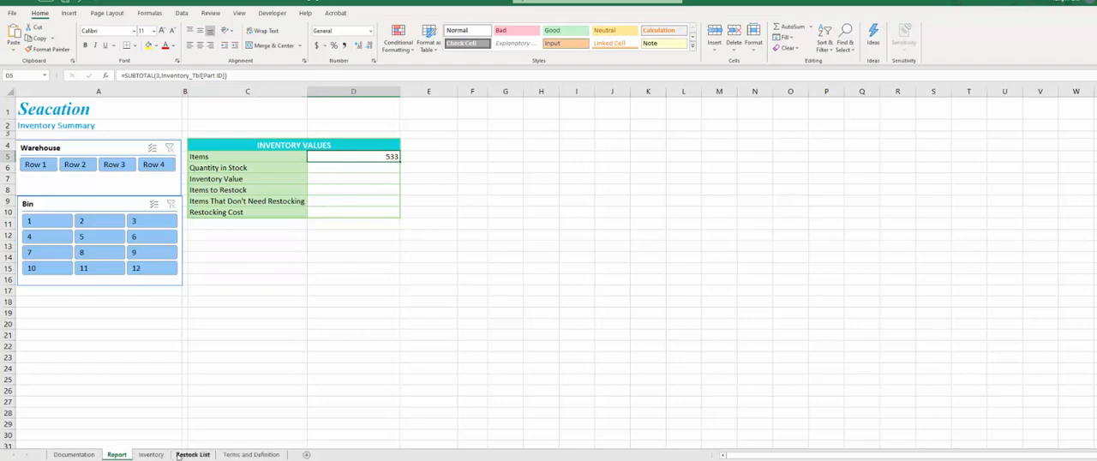
- Fill the Quantity in Stock cell D6 on the Report sheet with the formula =SUBTOTAL(9,Inventory_Tbl[Restock QTY])
click(151, 454)
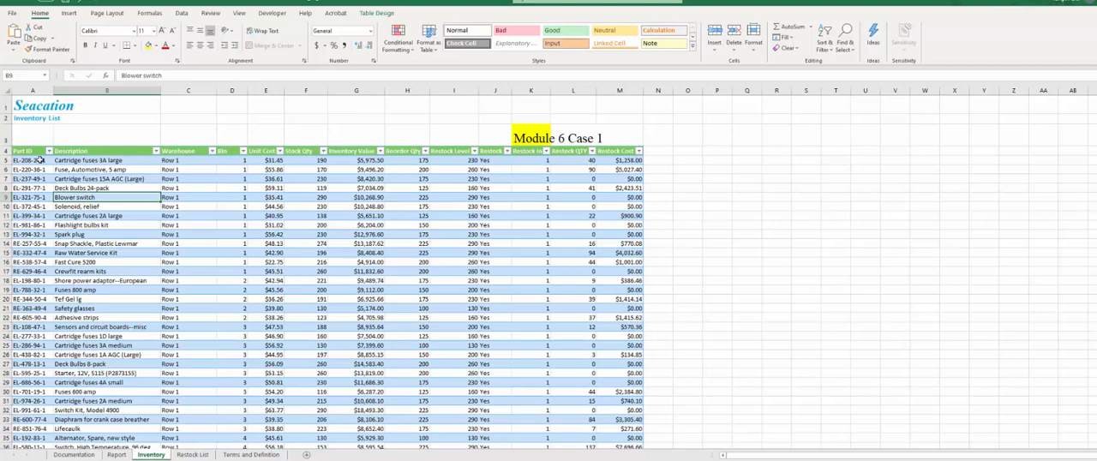
click(116, 454)
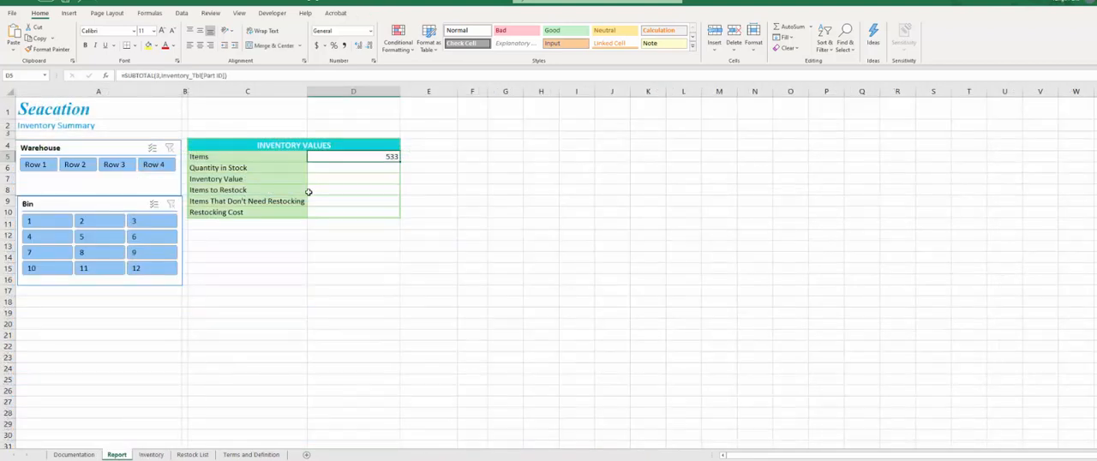
click(325, 169)
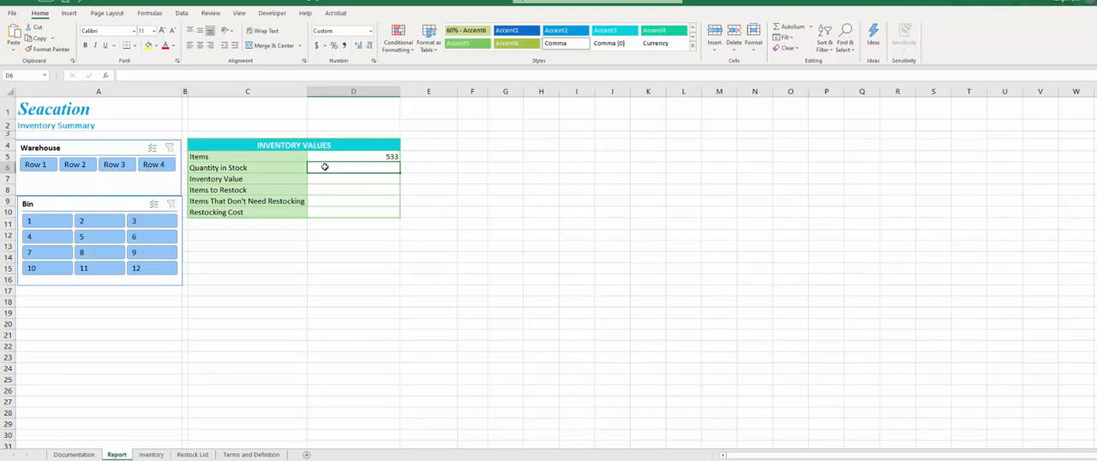
text(=subtota)
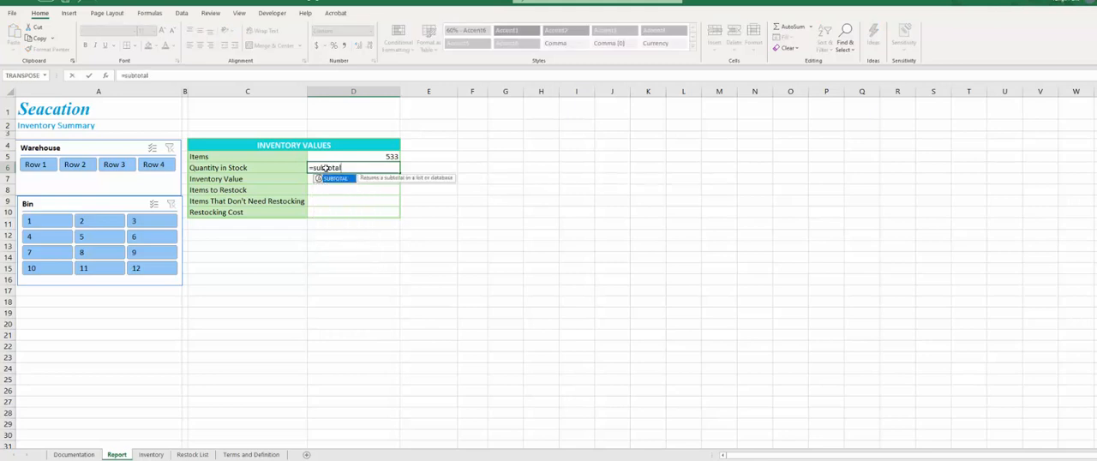
text(l)
key(Tab)
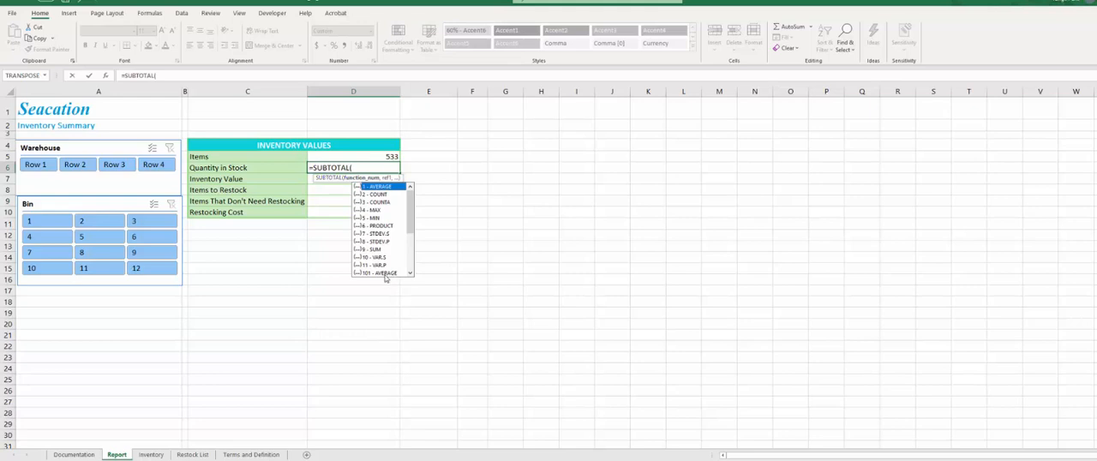
double_click(374, 250)
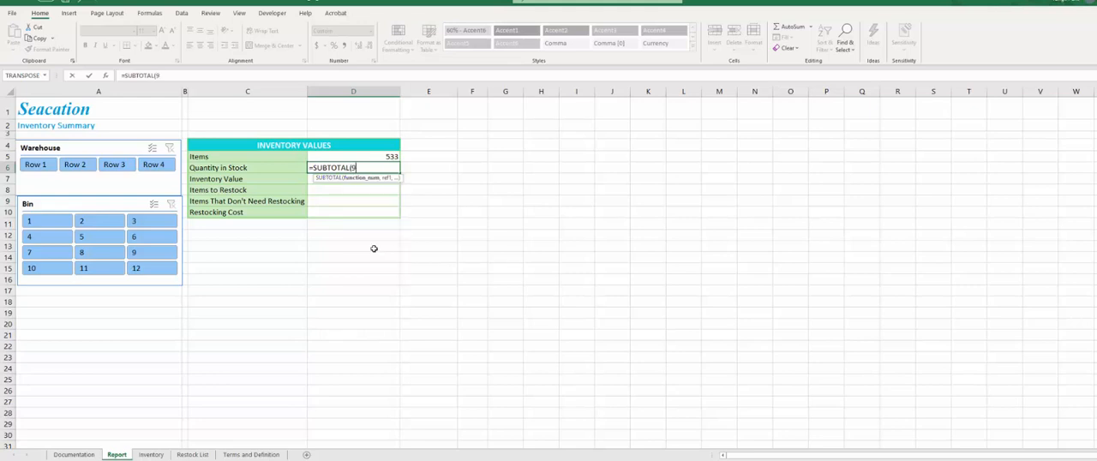
text(,)
click(150, 455)
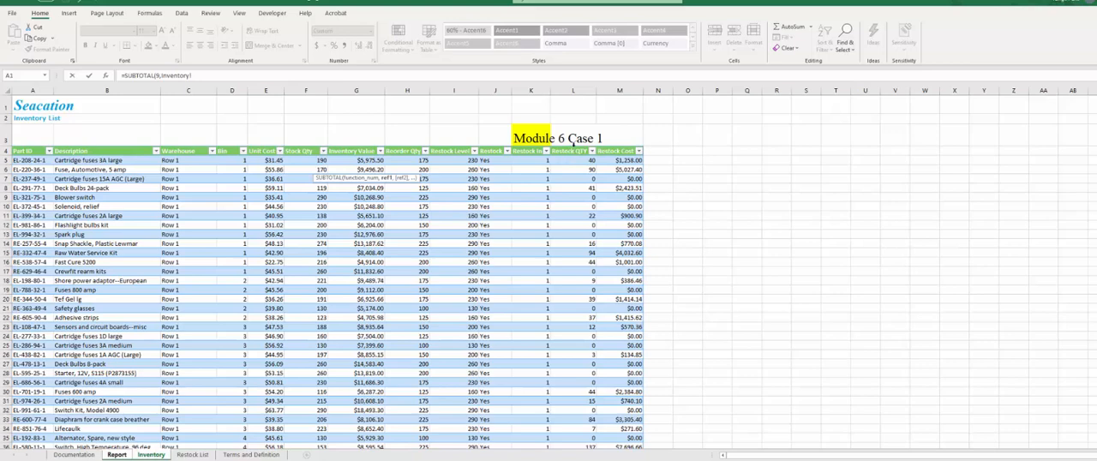
click(571, 147)
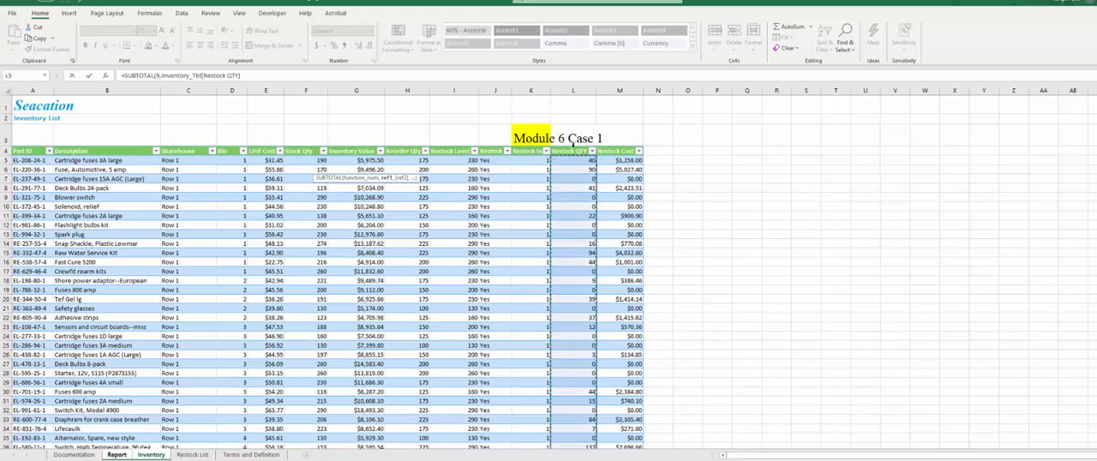
key(Escape)
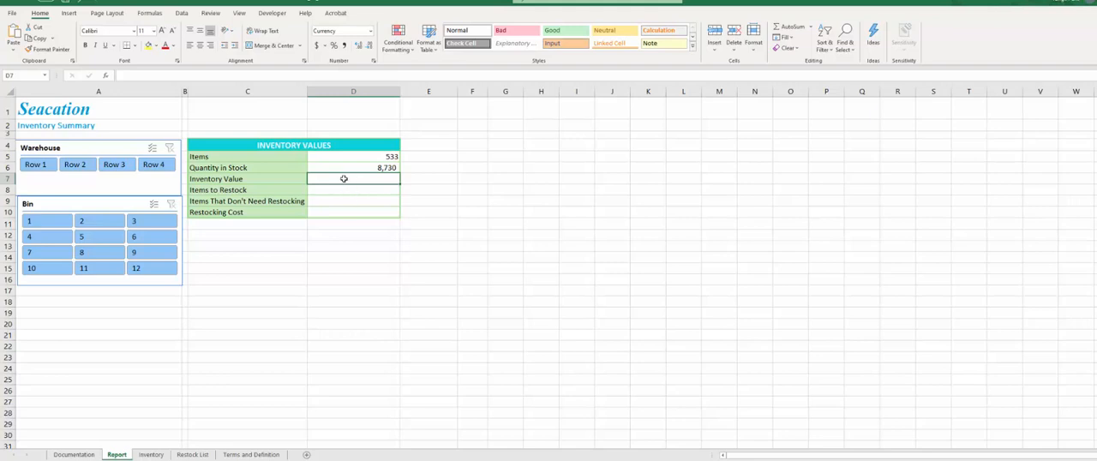
- Fill the Inventory Value cell D7 with a SUBTOTAL formula using function 9 (SUM) on the Inventory table's Inventory Value column
text(=s)
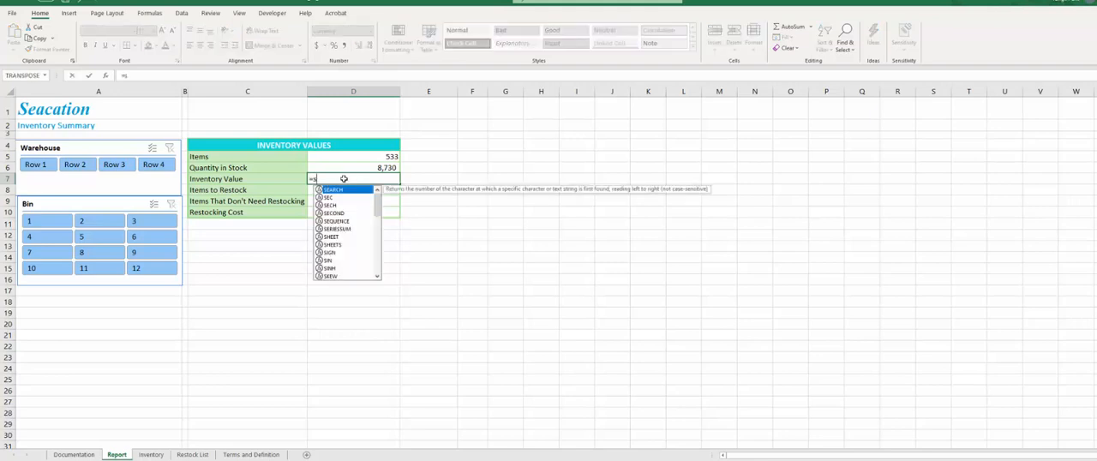
text(ubtotal)
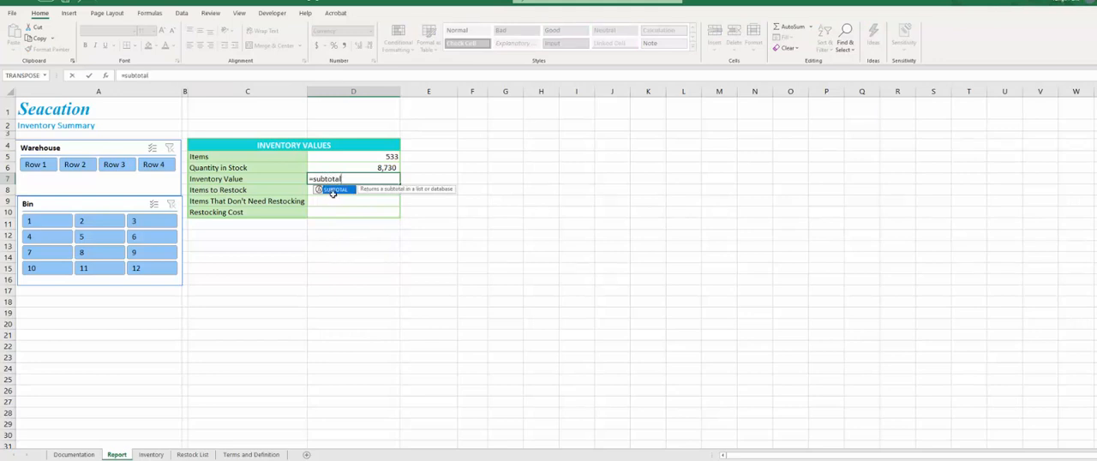
key(Return)
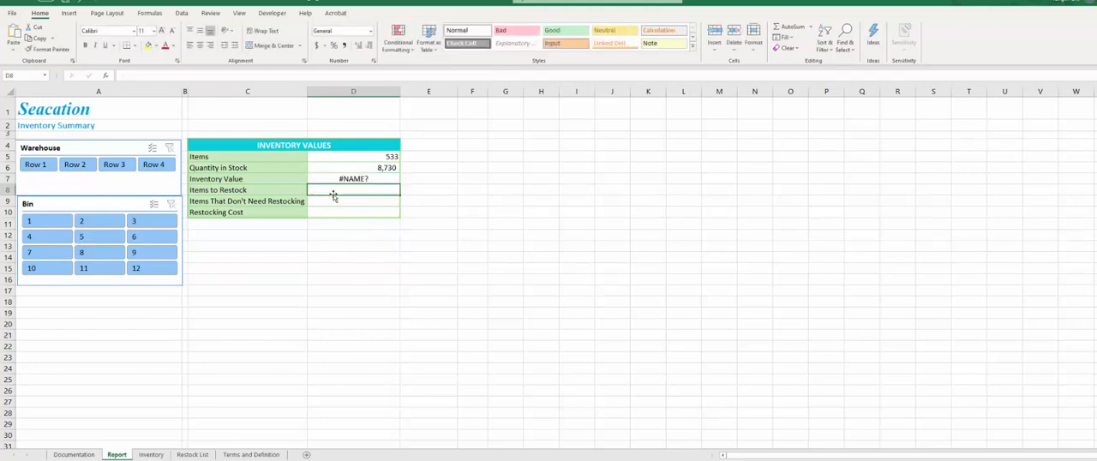
click(343, 179)
click(193, 77)
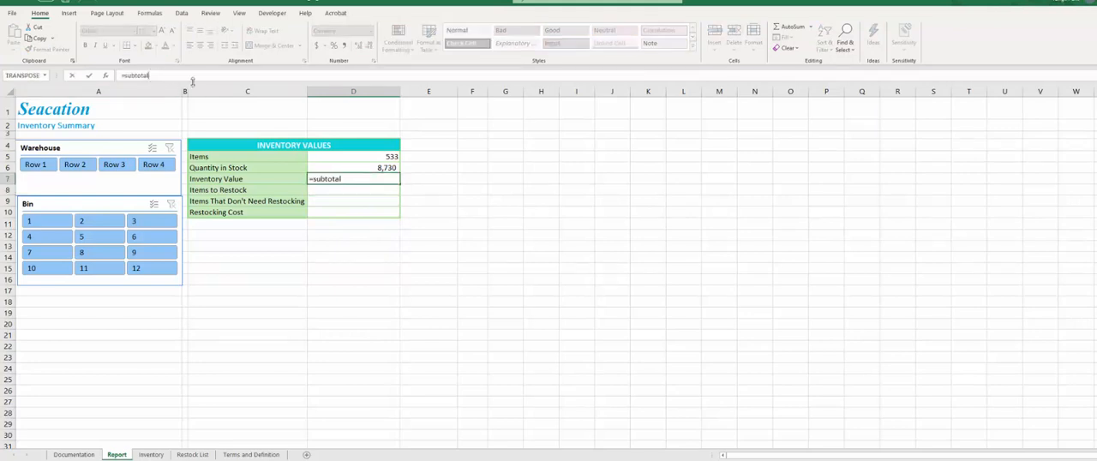
text(()
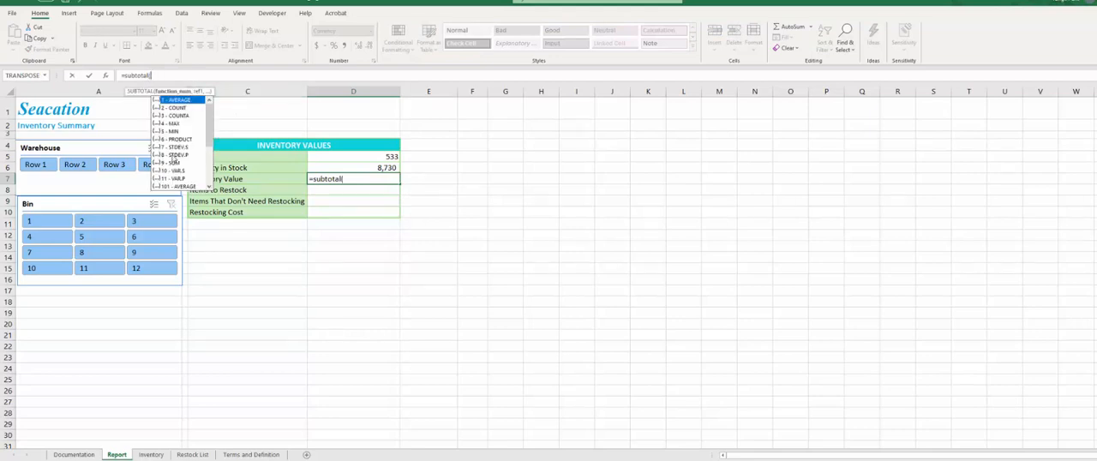
text(9)
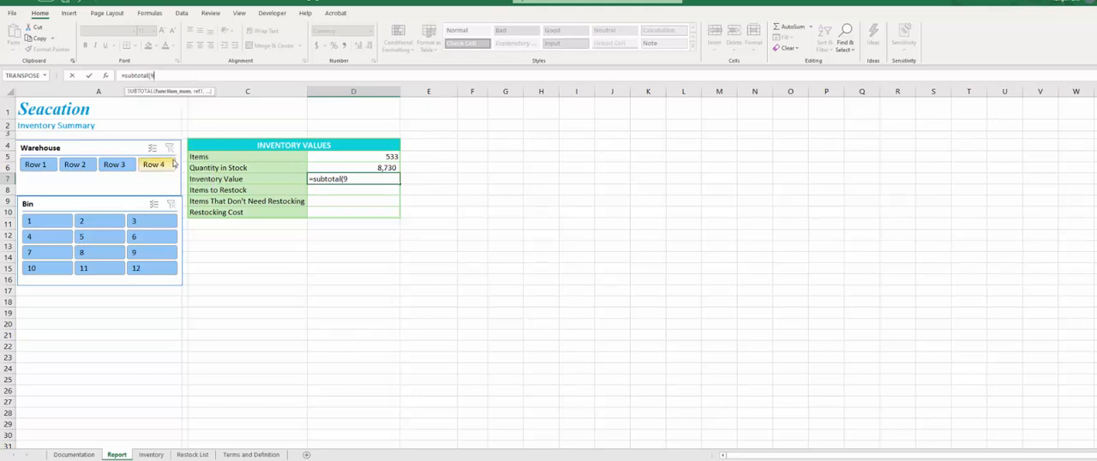
text(,)
click(152, 455)
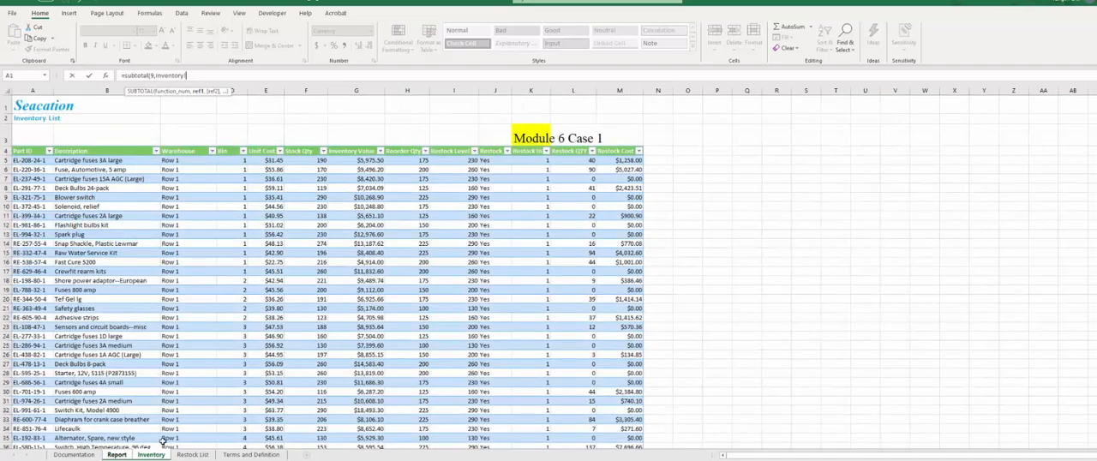
click(358, 147)
key(Return)
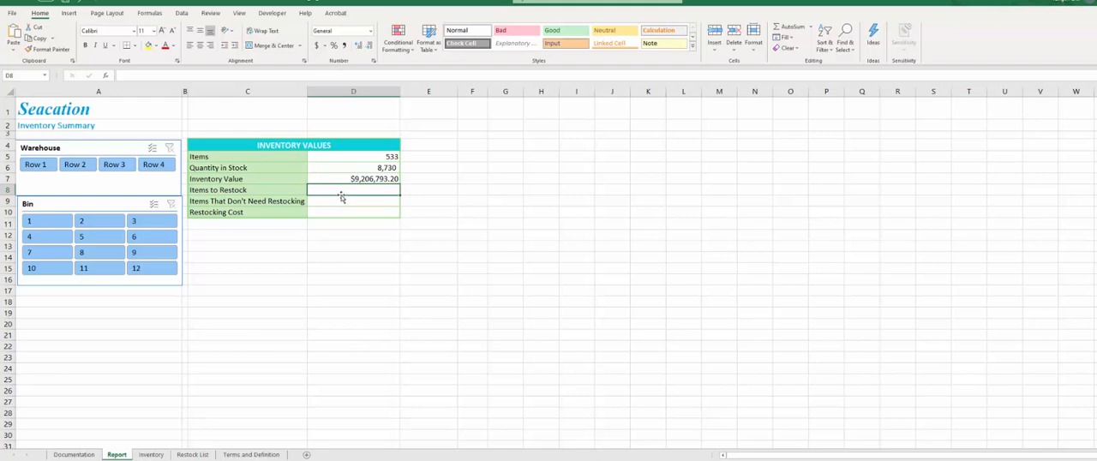
- Fill the Items to Restock cell D8 with a SUBTOTAL formula using function 9 (SUM) on column K of the Inventory sheet's table
text(=subtotal)
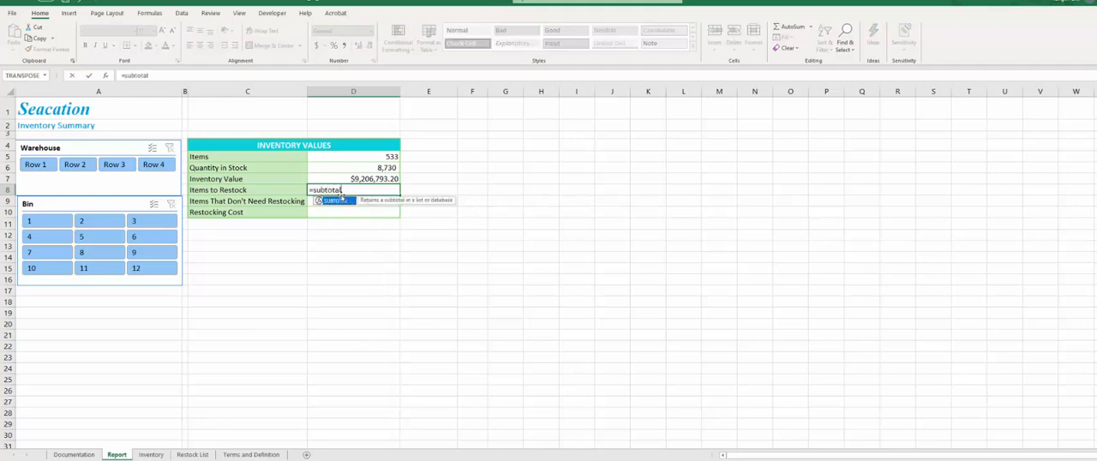
double_click(340, 202)
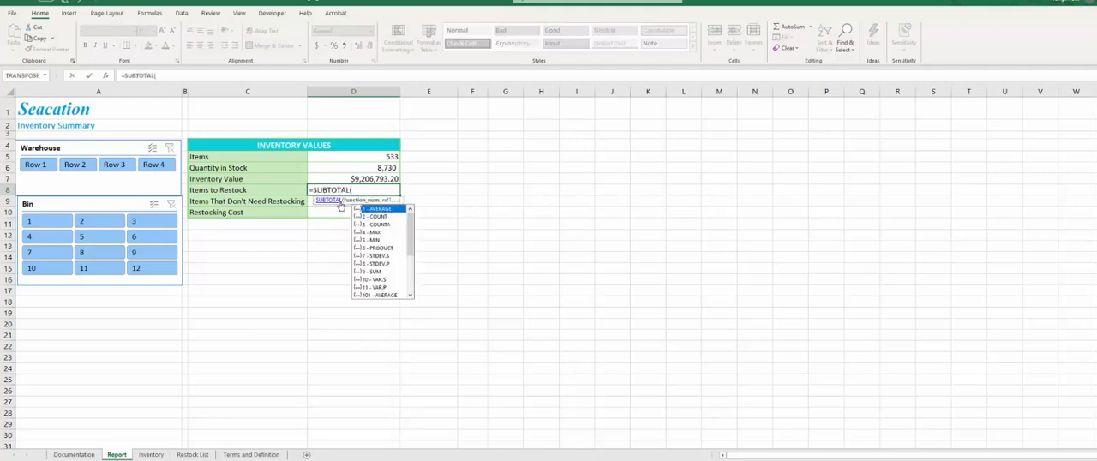
double_click(375, 270)
text(,)
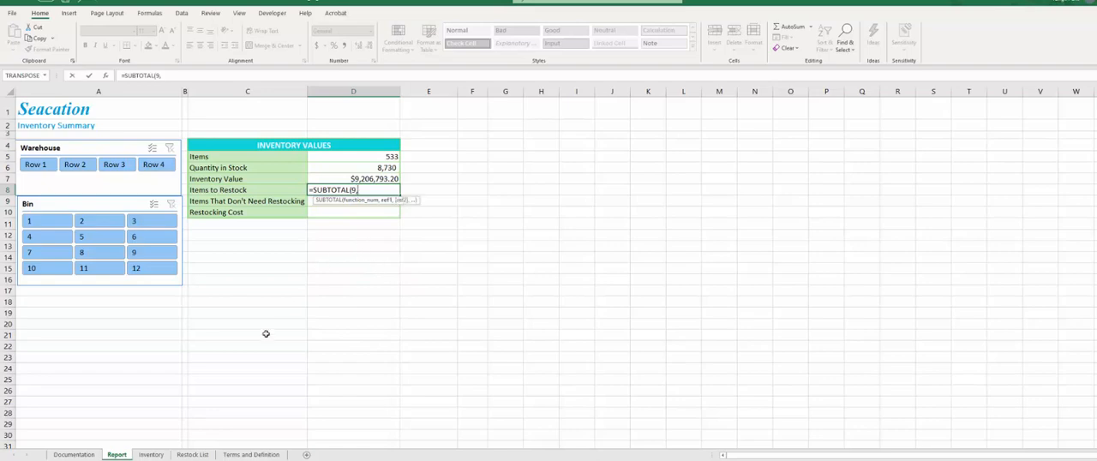
click(150, 454)
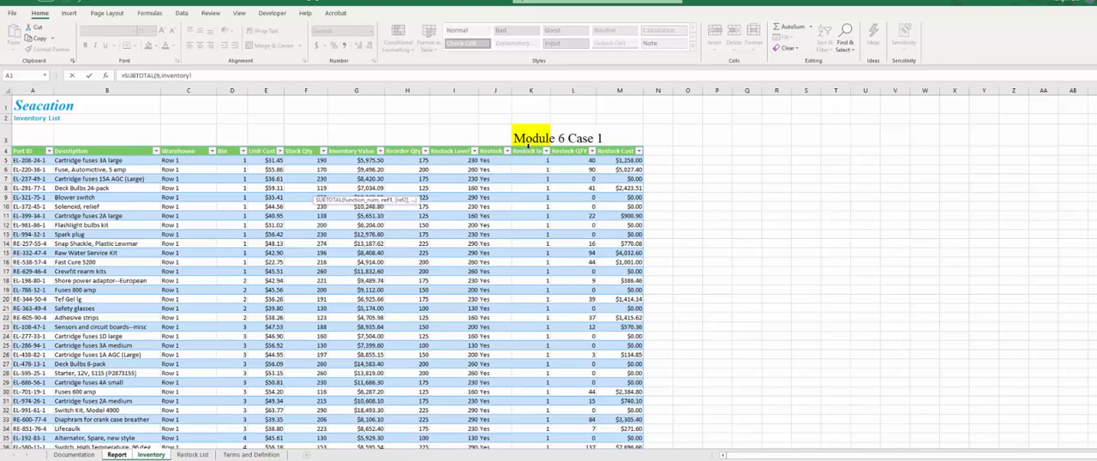
click(526, 151)
key(Escape)
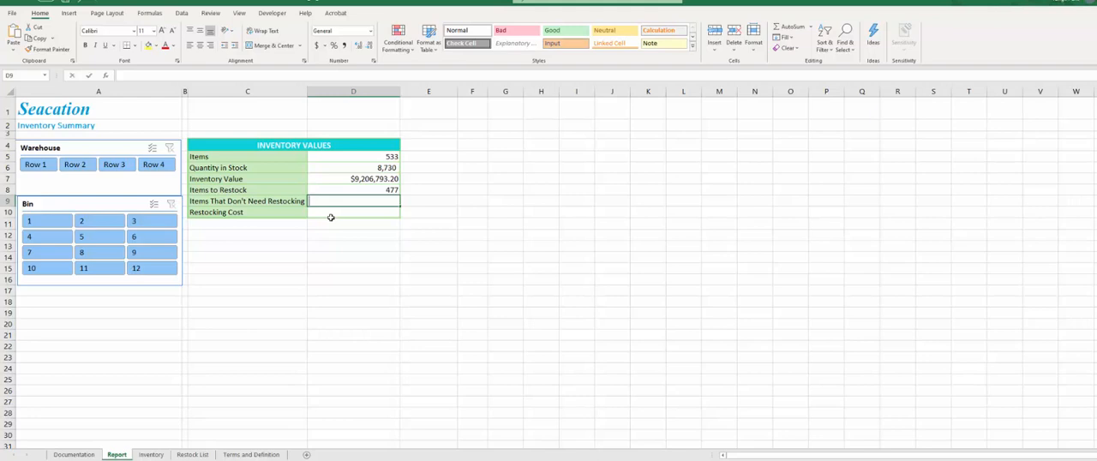
- Calculate Items That Don't Need Restocking in cell D9 with the formula =D6-D8
text(=)
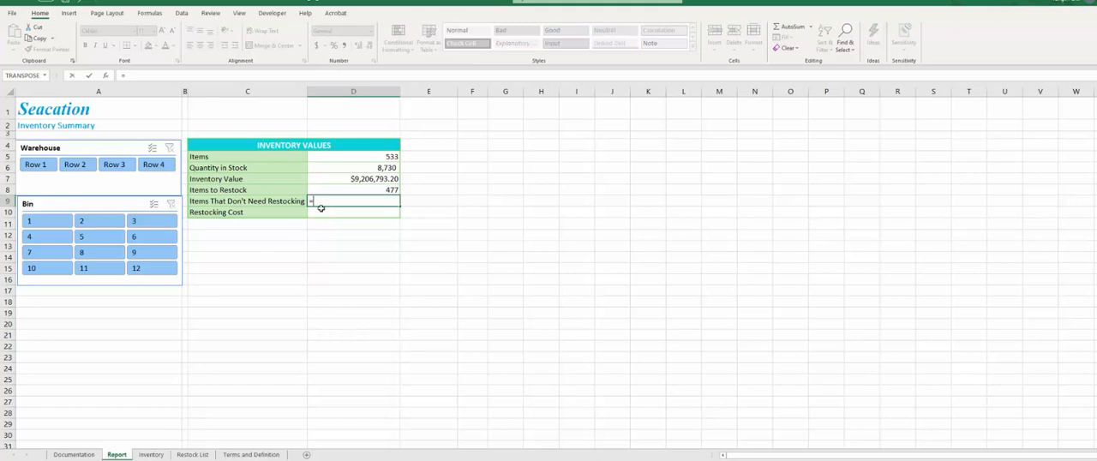
click(336, 166)
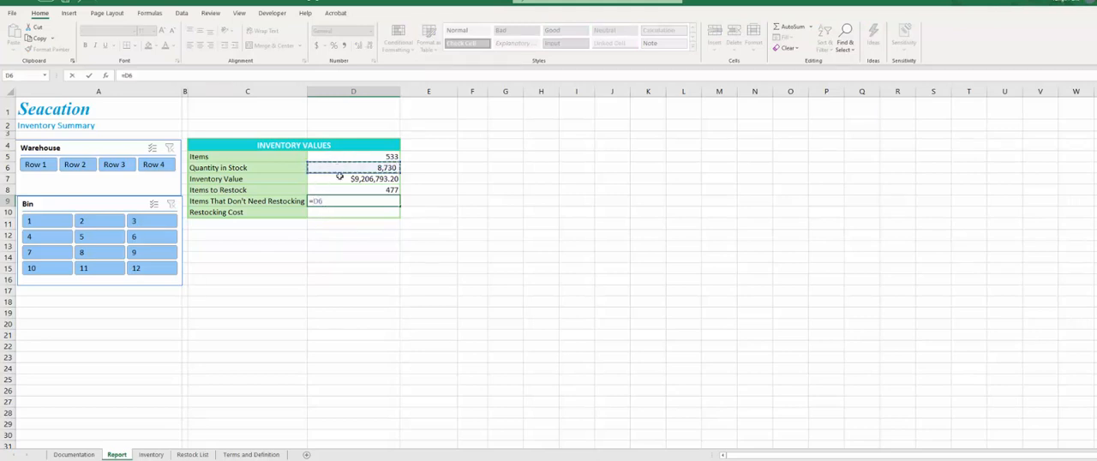
text(-)
click(343, 189)
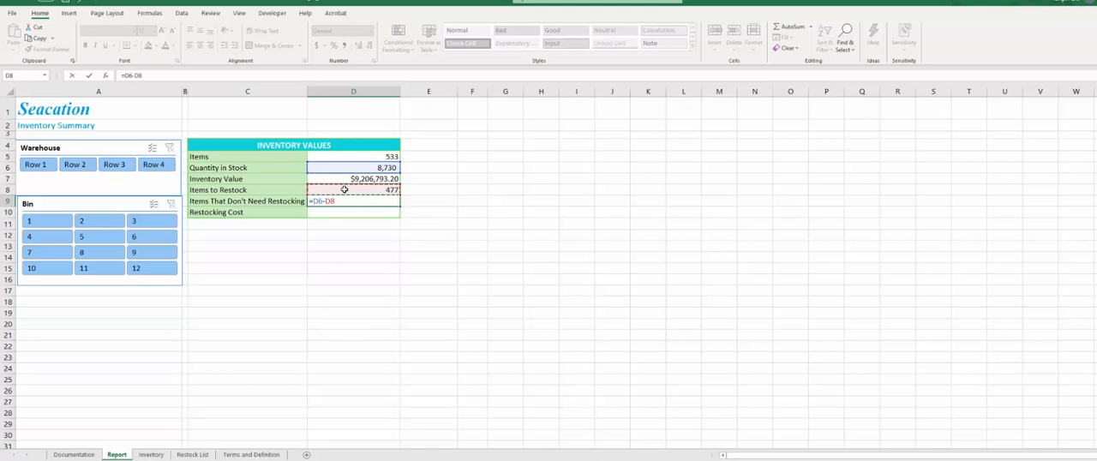
key(Return)
click(386, 202)
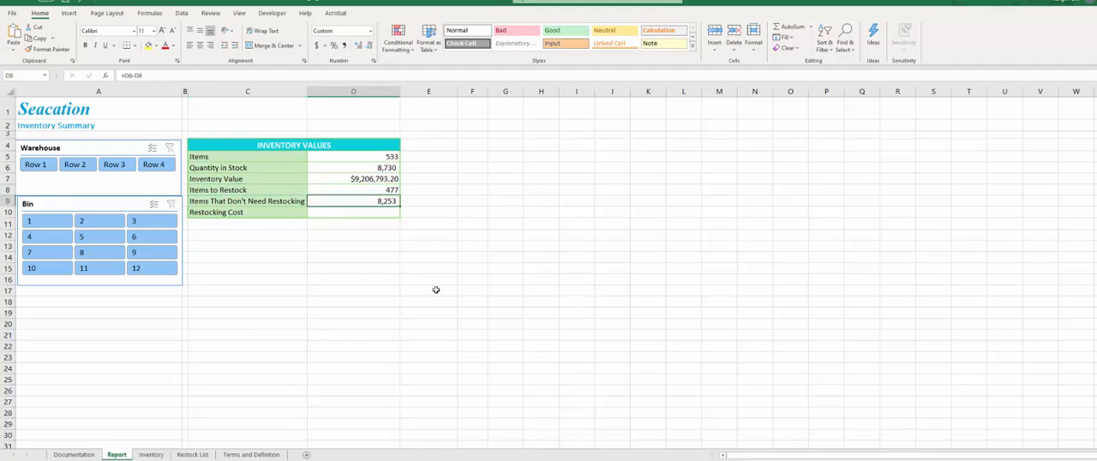
- Total the Restocking Cost in Report cell D10 with the formula =SUBTOTAL(9,Inventory_Tbl[Restock Cost])
click(347, 214)
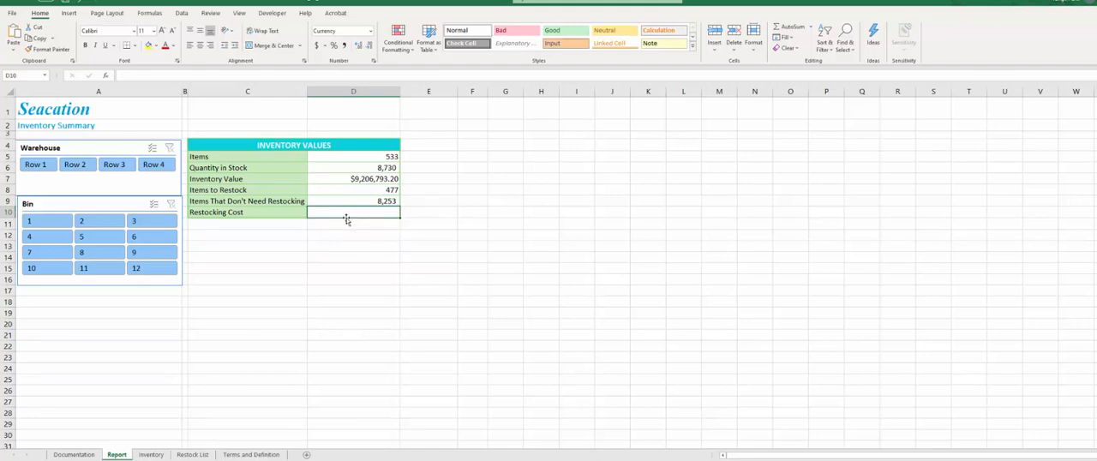
text(=)
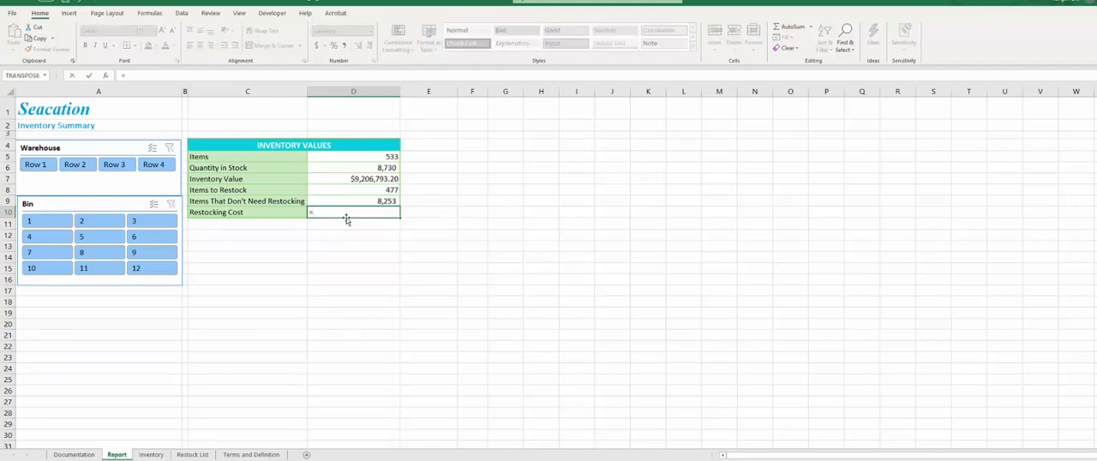
text(subtotal()
key(BackSpace)
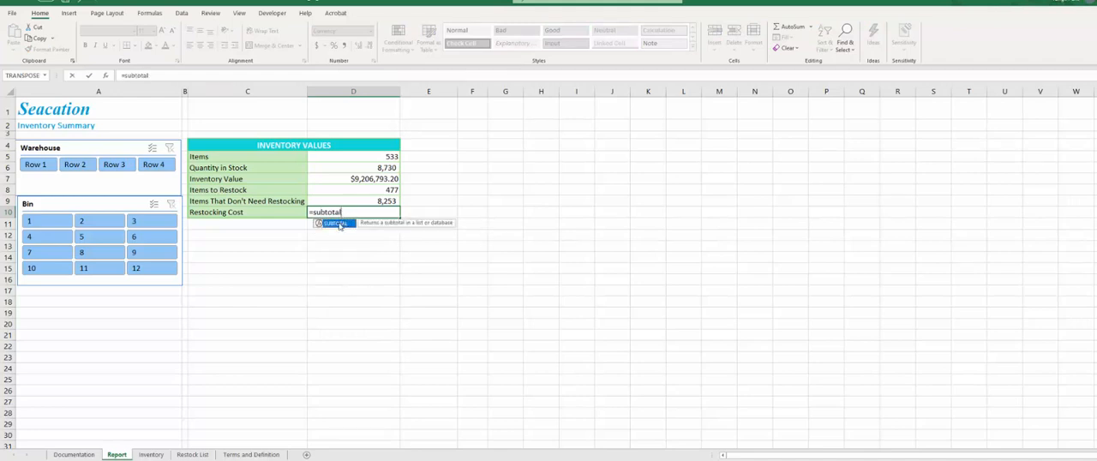
double_click(340, 224)
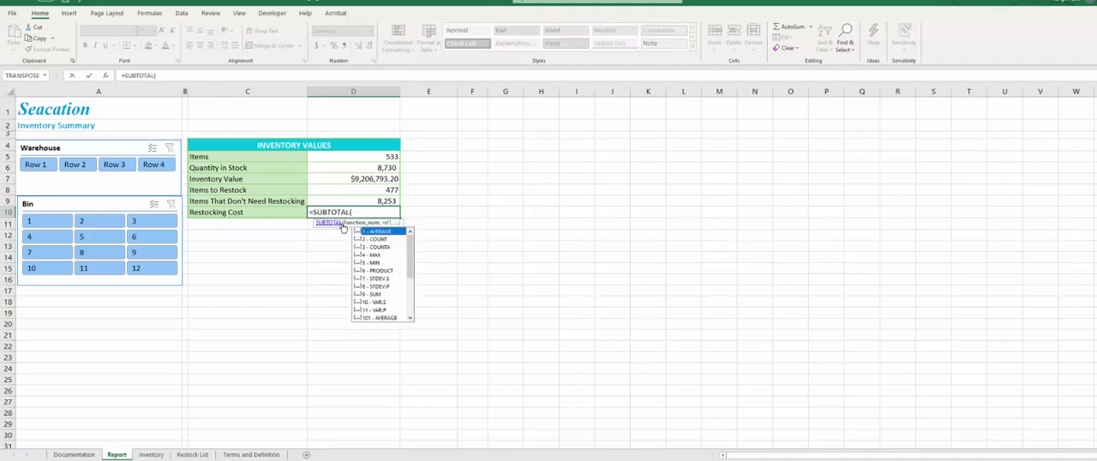
double_click(375, 294)
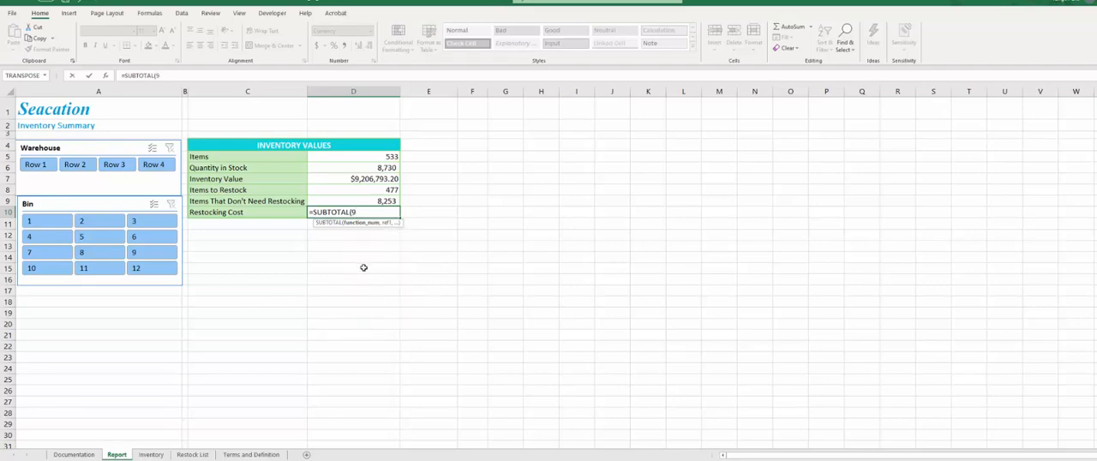
text(,)
click(151, 455)
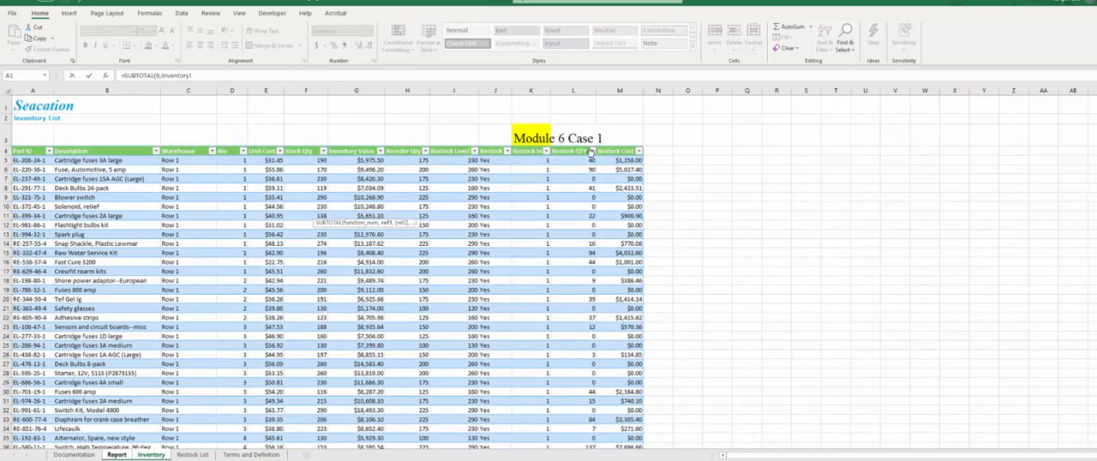
click(616, 147)
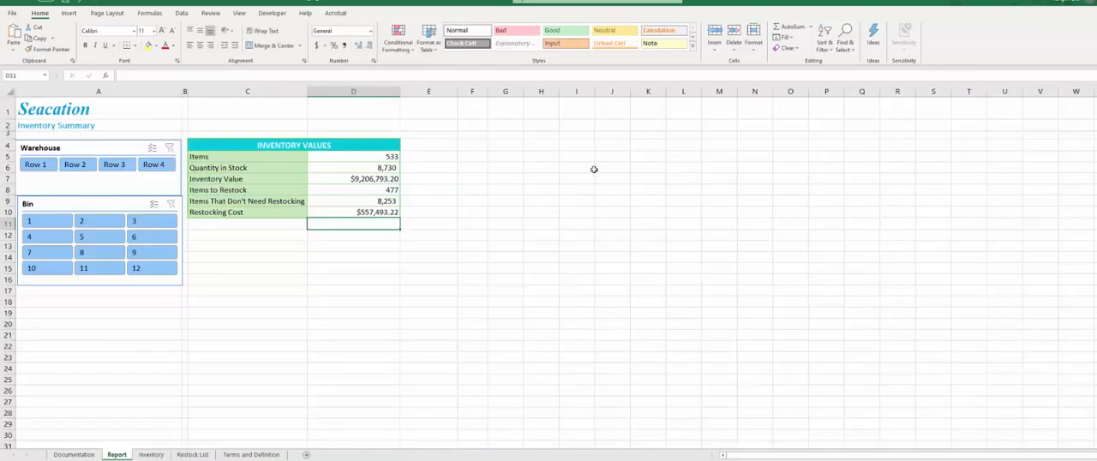
key(Return)
click(365, 211)
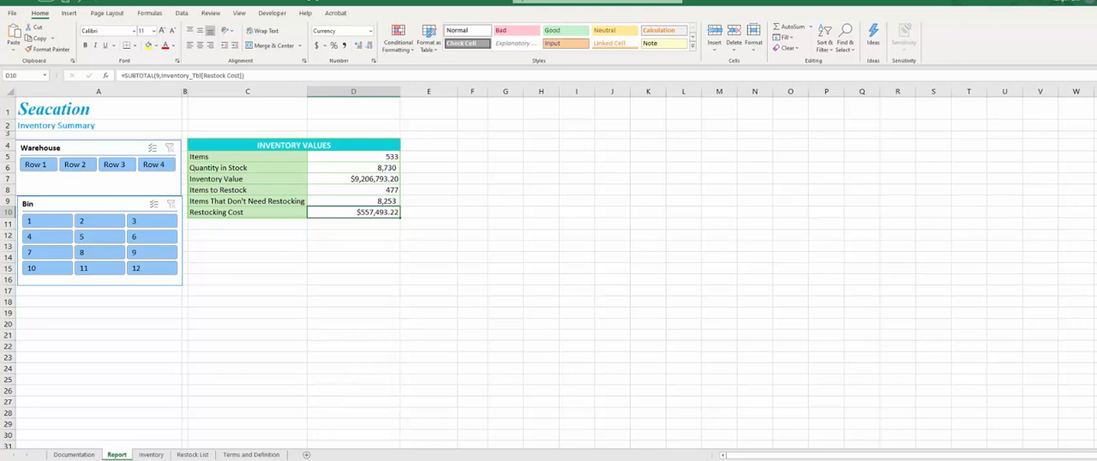
click(254, 234)
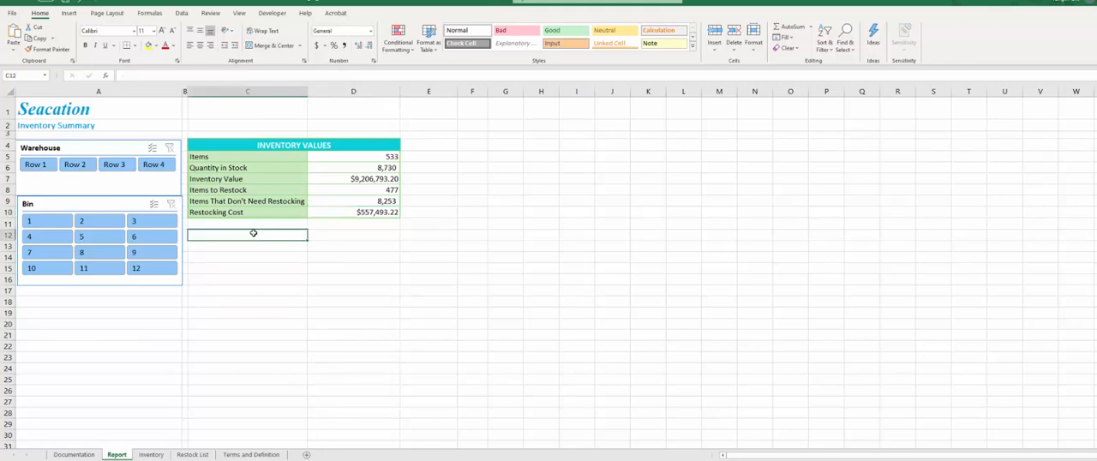